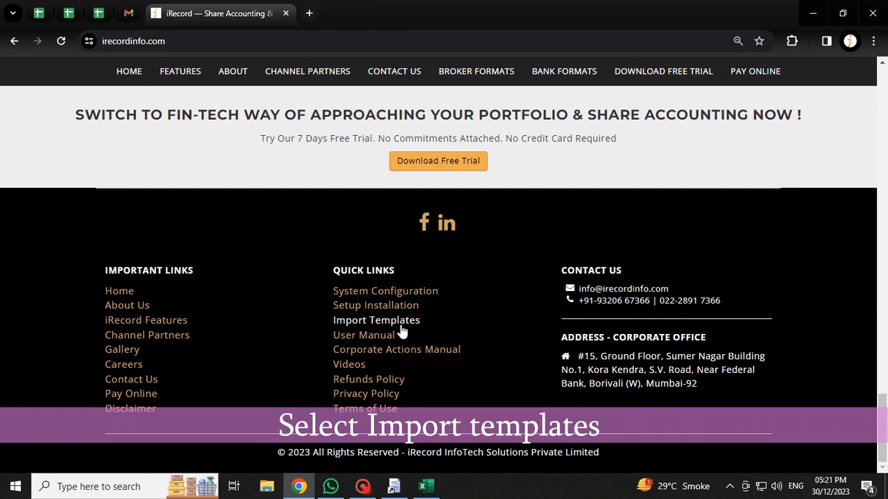
Bring the iRecord footer's Quick Links section, with the Import Templates link, into view
left_click_drag(394, 320, 414, 324)
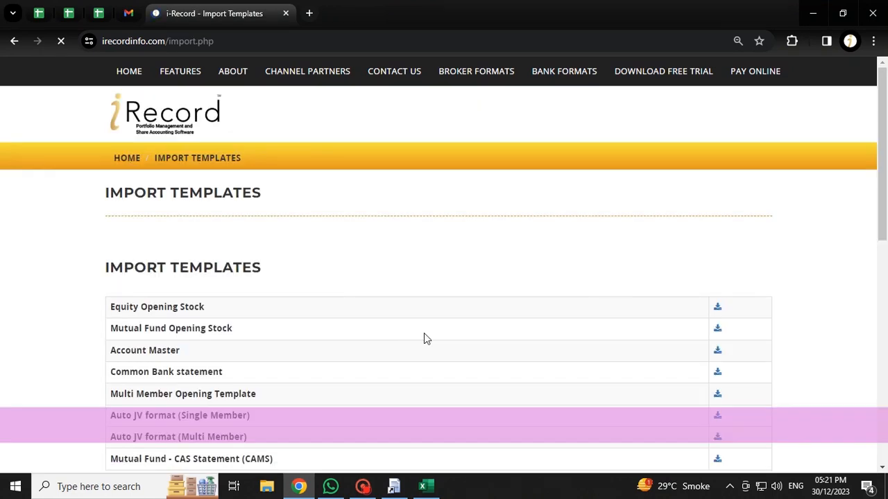
Download the Auto JV format (Multi Member) template and open Multimember Auto JV.csv
scroll(333, 343, "down", 2)
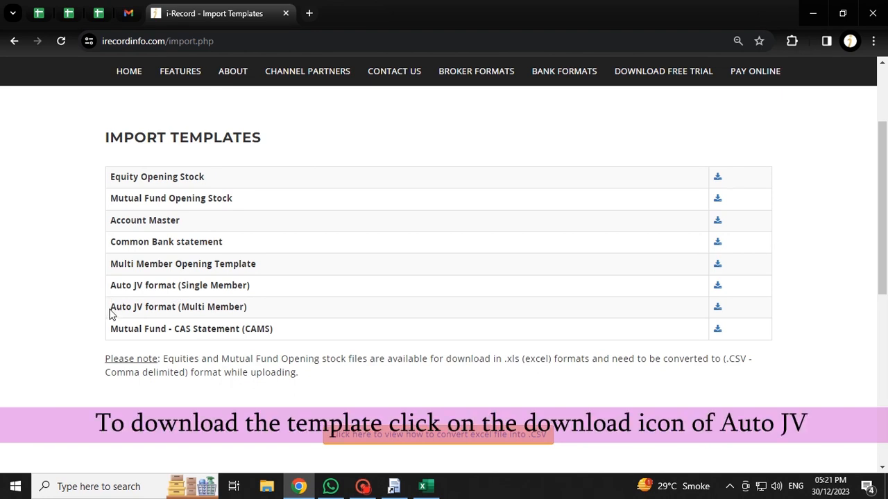
left_click_drag(110, 308, 256, 311)
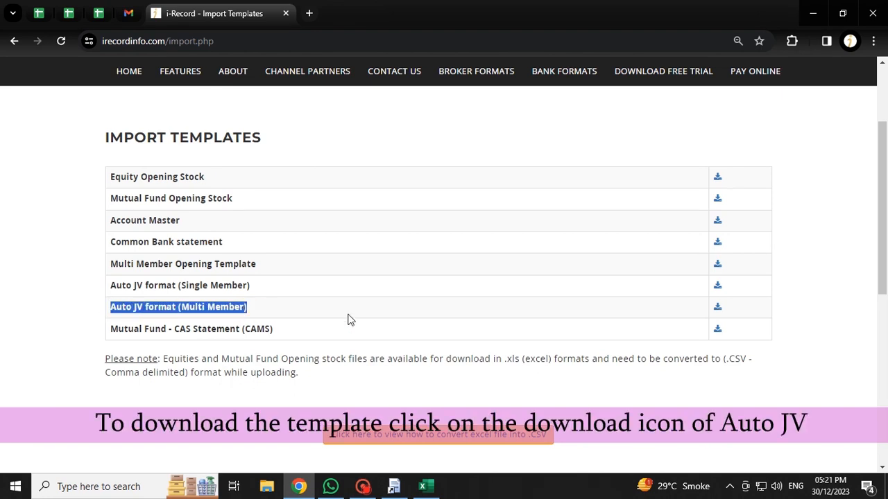
left_click(714, 311)
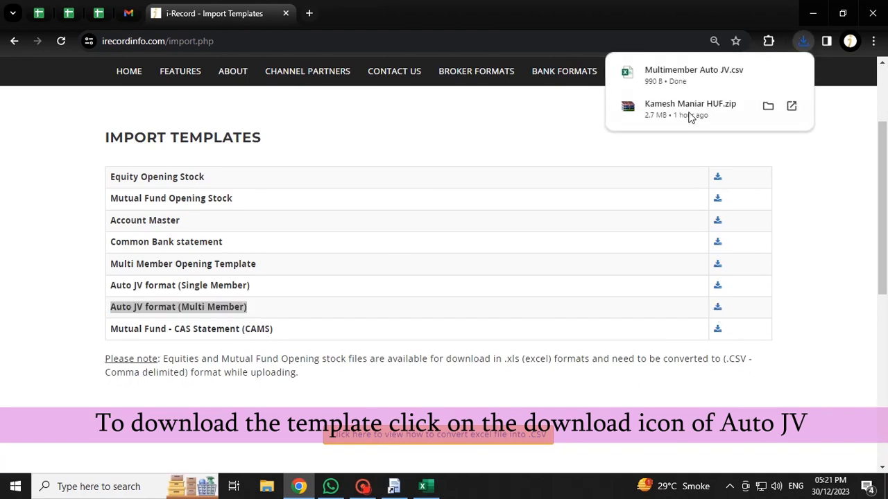
left_click(768, 72)
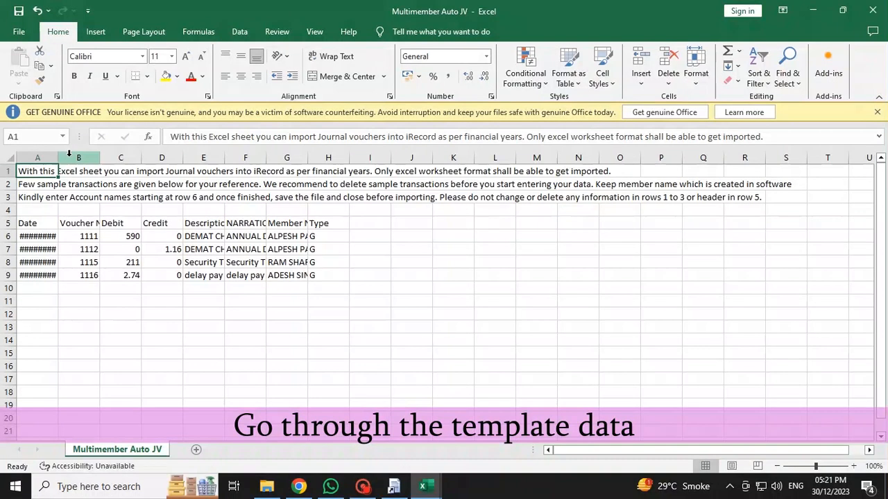
Widen columns A, E, F and G so dates, descriptions, narrations and member names show fully
left_click_drag(58, 157, 161, 158)
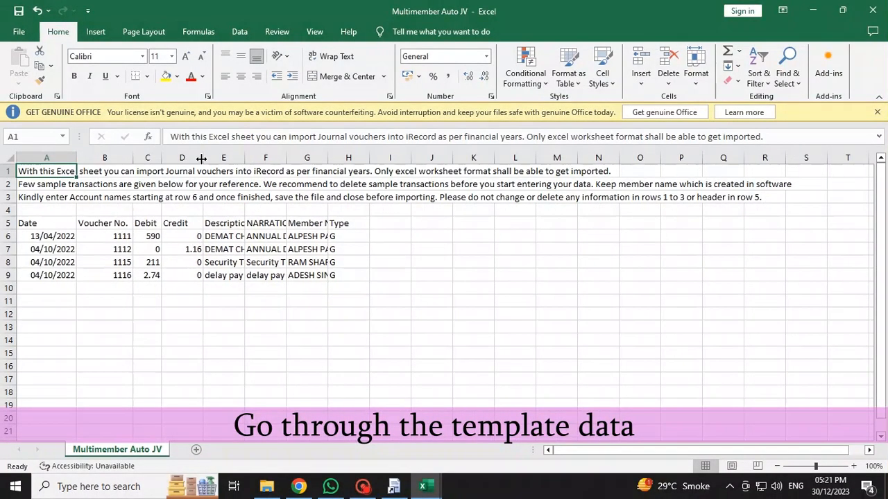
left_click_drag(286, 157, 355, 158)
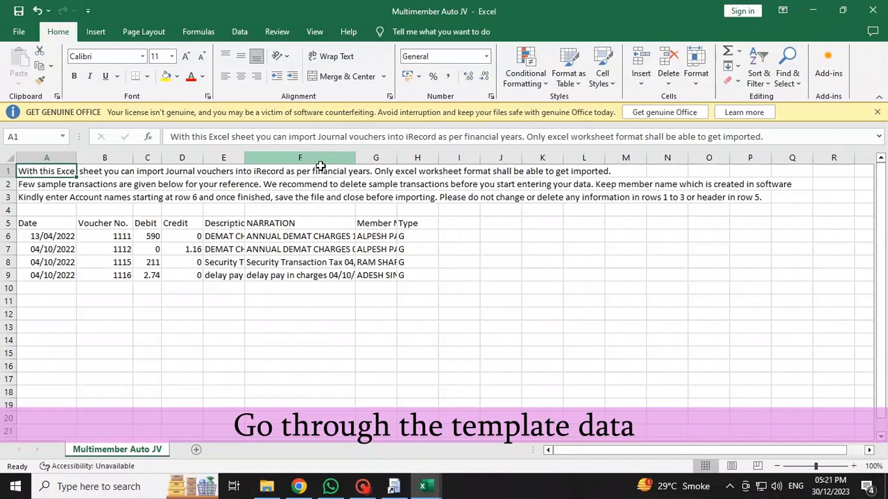
left_click_drag(244, 157, 328, 157)
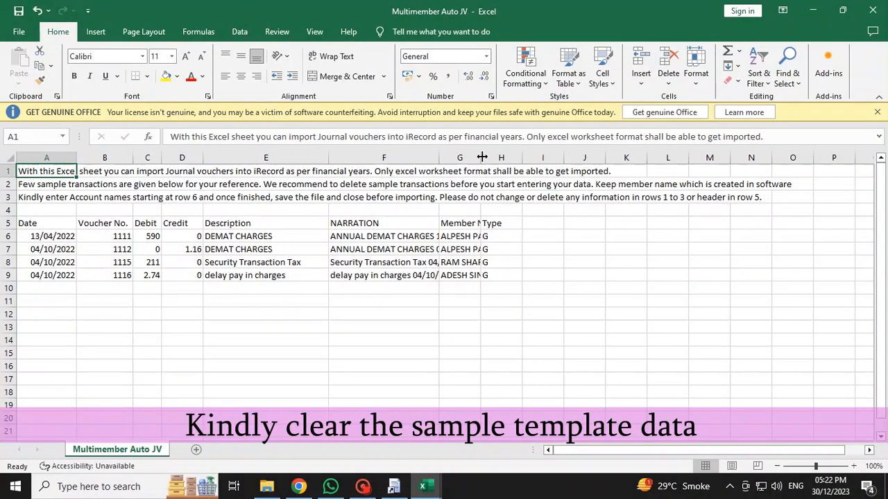
left_click_drag(482, 157, 541, 158)
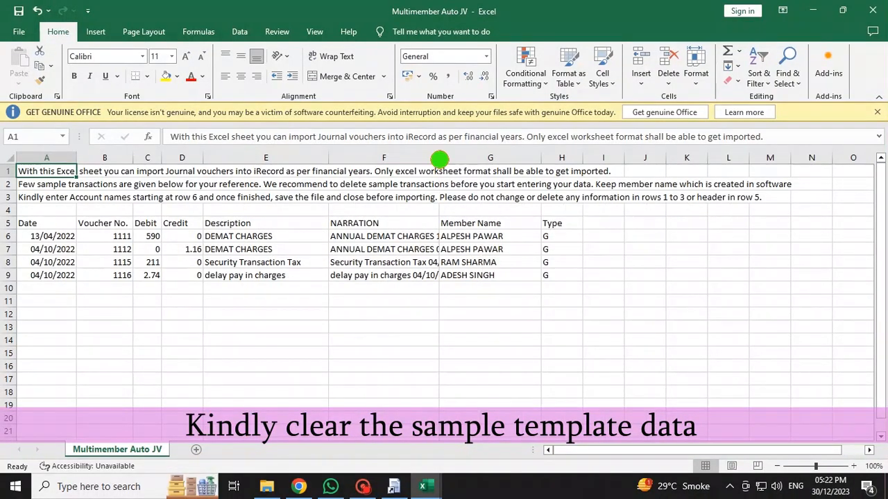
left_click_drag(439, 159, 498, 159)
left_click(493, 285)
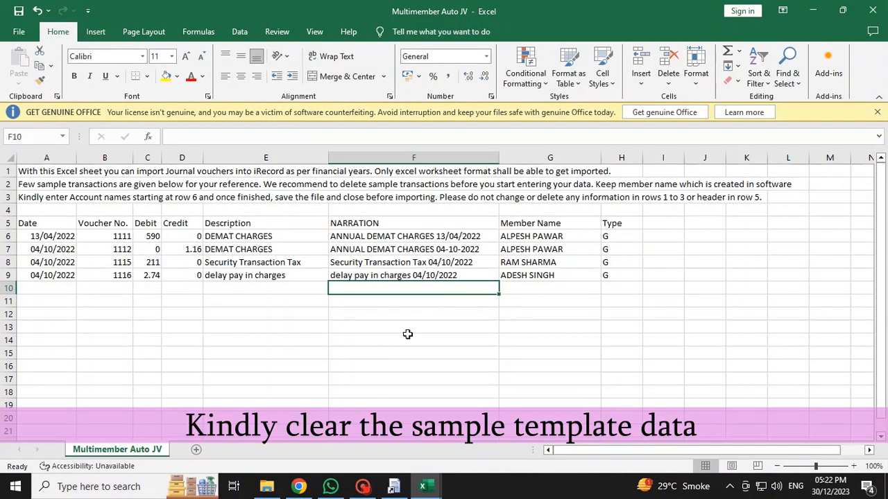
Clear the sample transactions in rows 6 to 9 (A6:H9)
left_click_drag(51, 238, 612, 277)
key("Delete")
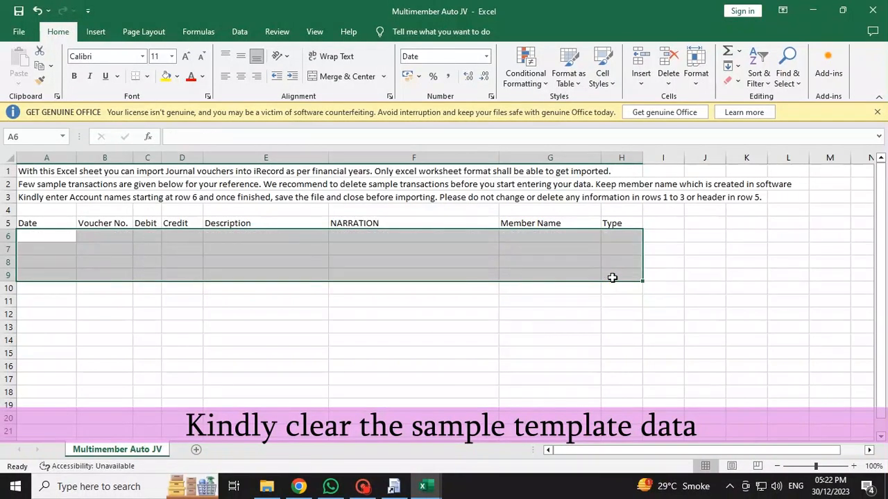
left_click(296, 352)
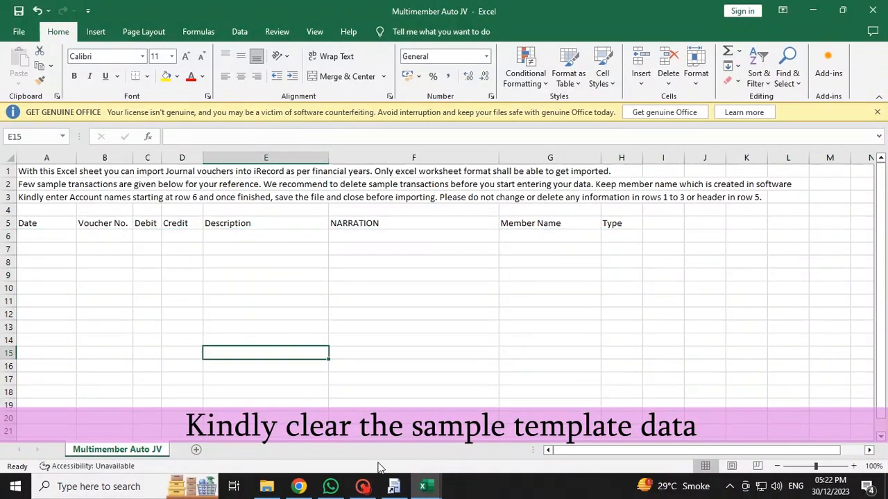
Copy the ten trade dates from the Kotak Fin ledger into the Date column starting at A6
mouse_move(423, 487)
left_click(385, 437)
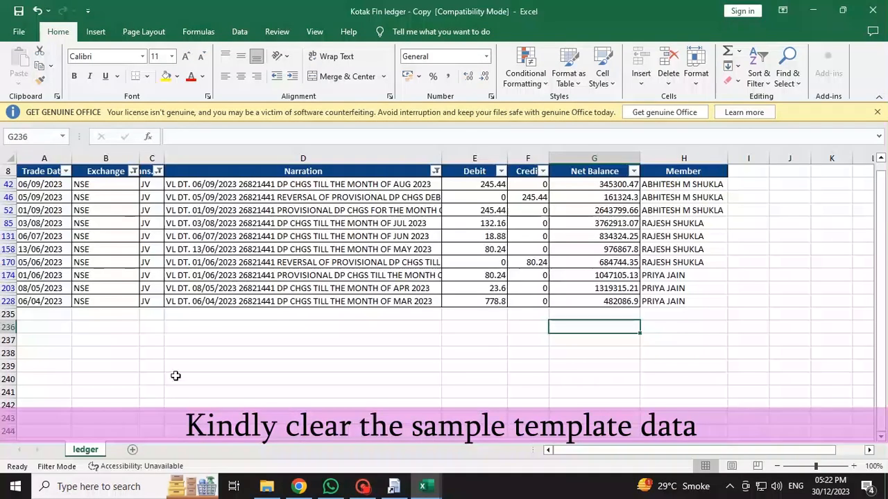
left_click_drag(43, 182, 41, 301)
right_click(43, 208)
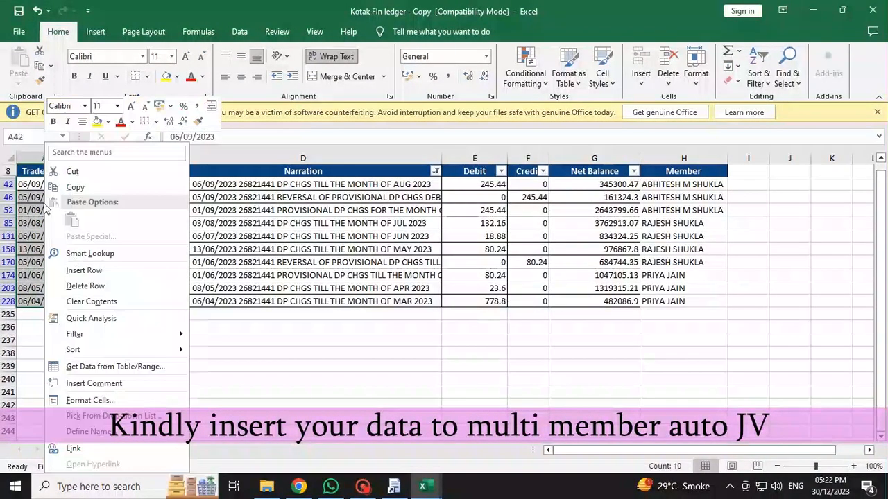
left_click(77, 187)
left_click(426, 487)
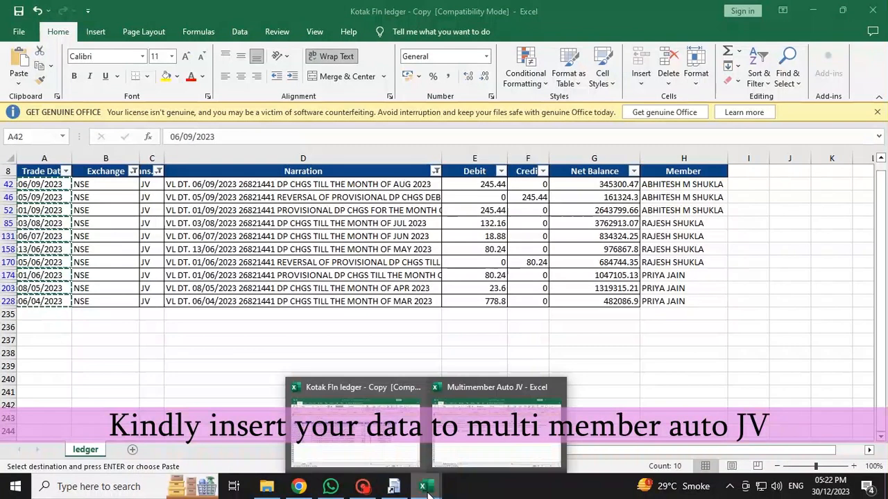
left_click(495, 403)
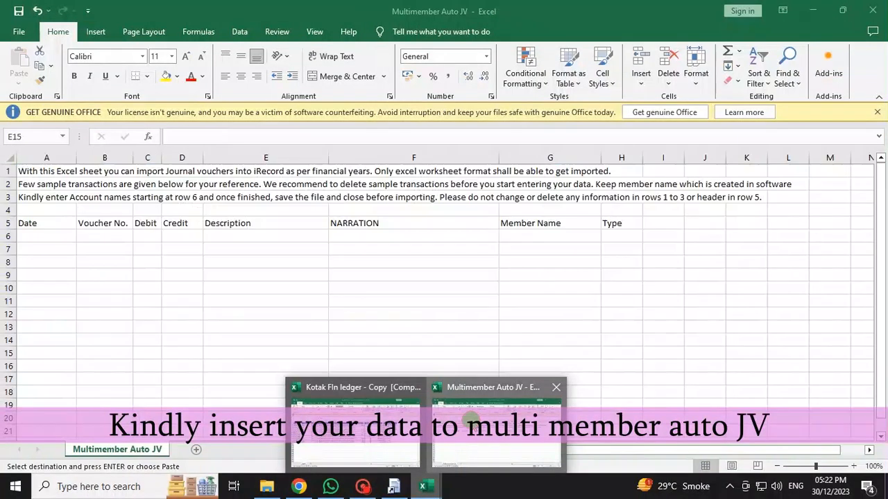
left_click(46, 235)
right_click(45, 237)
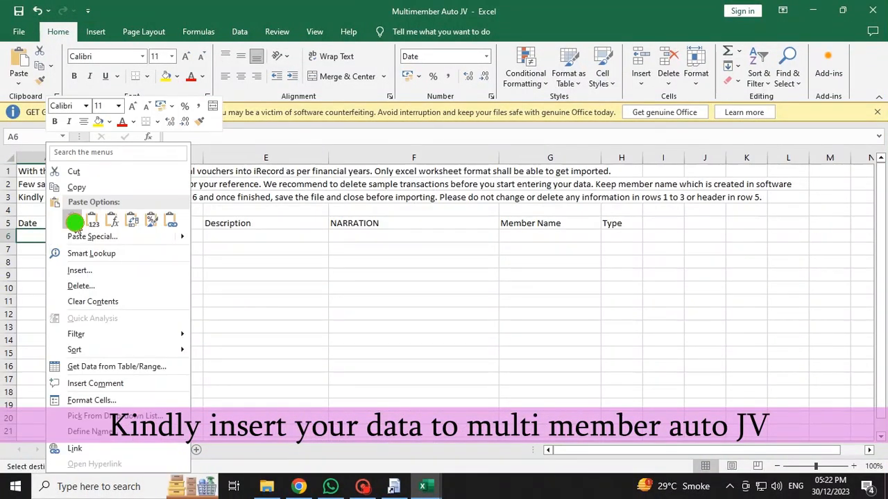
left_click(74, 222)
left_click(90, 234)
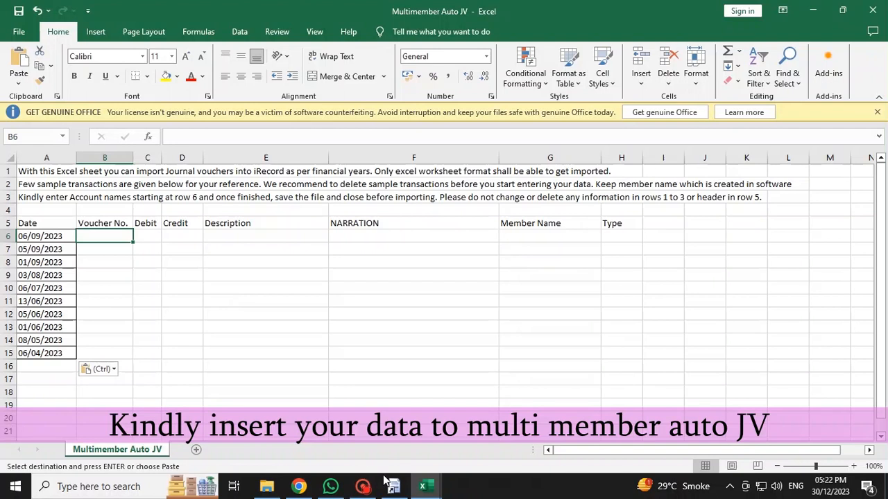
Copy the ten ledger narrations and paste them as values into Description from E6
mouse_move(426, 484)
left_click(355, 413)
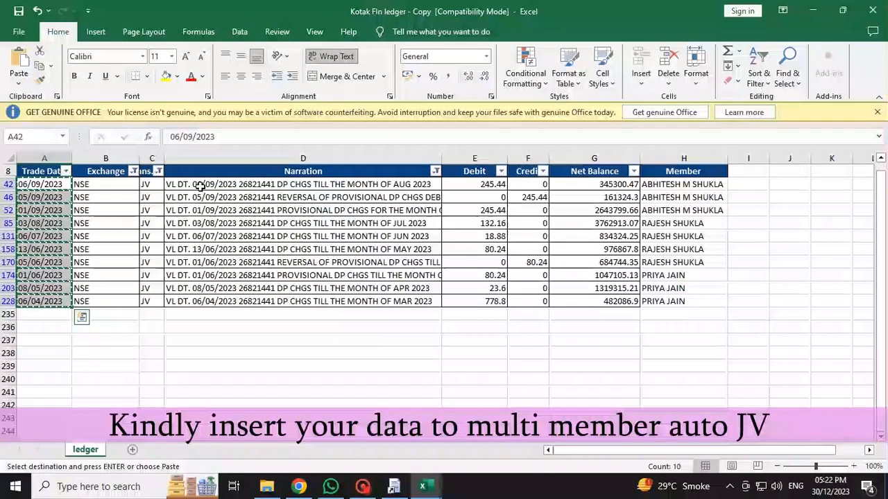
left_click_drag(200, 185, 200, 299)
right_click(212, 300)
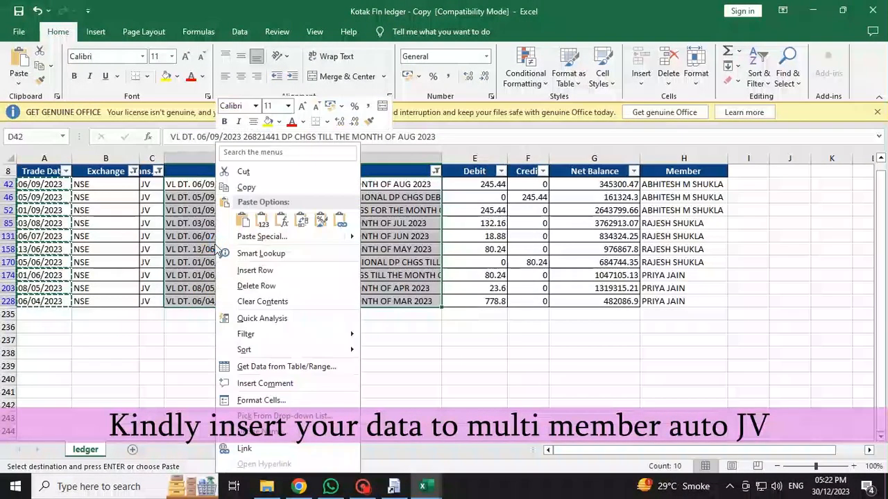
left_click(246, 188)
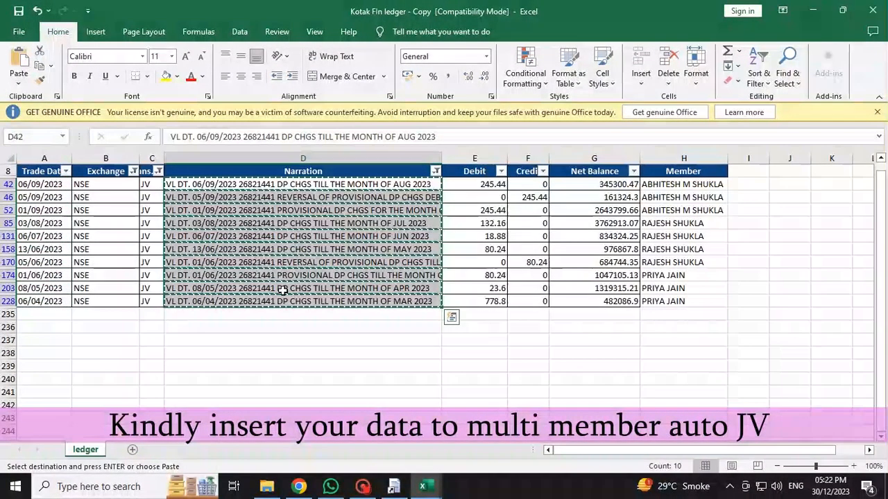
mouse_move(423, 487)
left_click(478, 410)
left_click(240, 236)
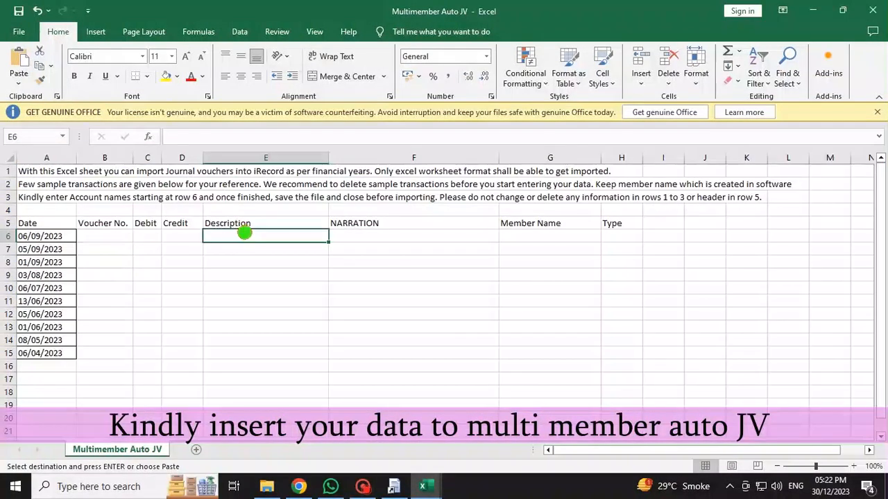
right_click(243, 236)
left_click(271, 221)
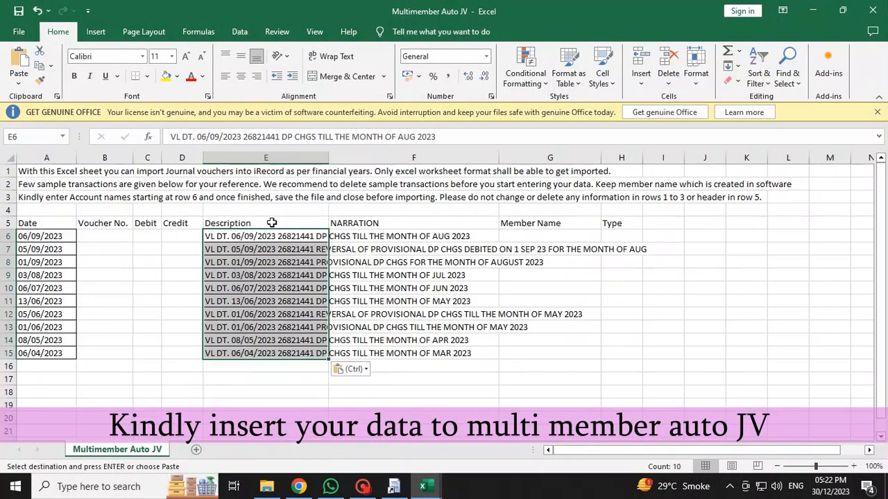
Paste the narrations as values into the NARRATION column from F6, widening column E
left_click(387, 239)
right_click(389, 238)
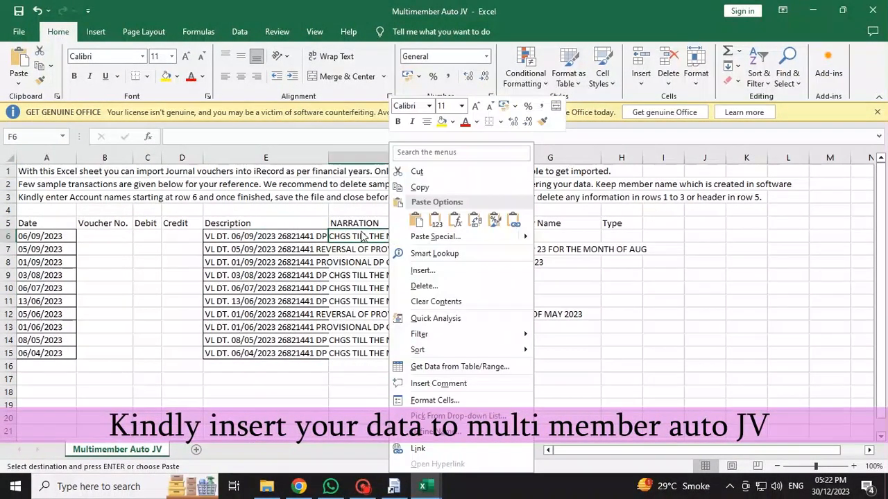
key("Escape")
left_click_drag(329, 158, 664, 158)
right_click(679, 237)
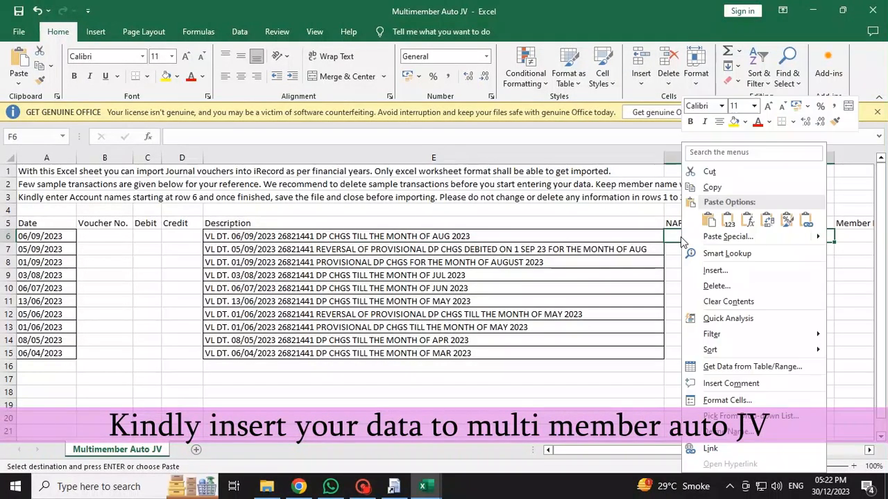
left_click(725, 222)
left_click(492, 240)
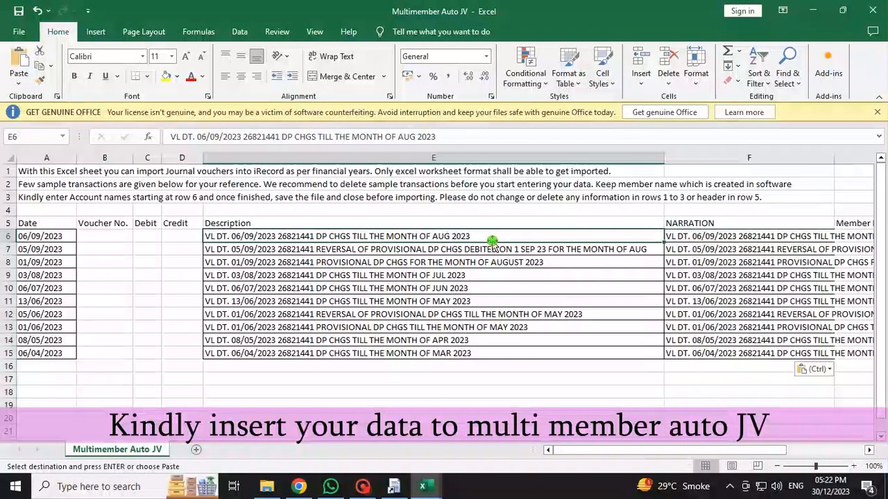
mouse_move(421, 483)
left_click(351, 410)
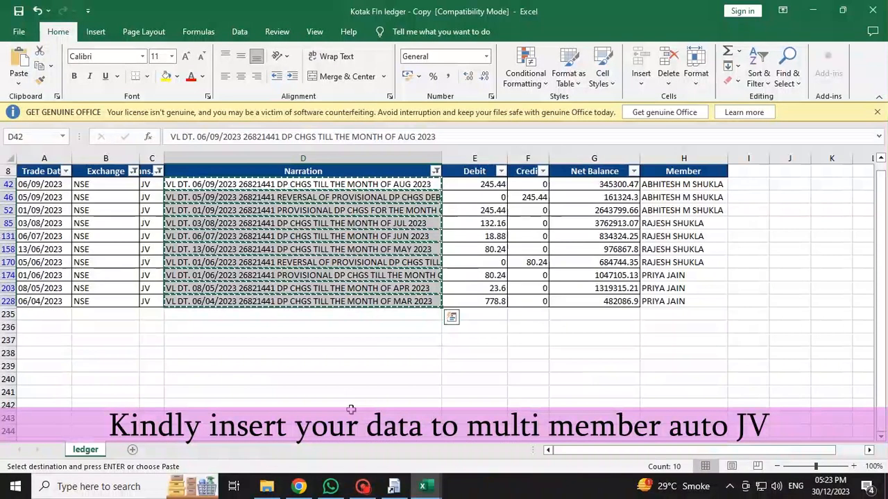
Copy the ledger's debit and credit amounts and paste them into C6:D15
left_click_drag(490, 186, 516, 300)
right_click(499, 199)
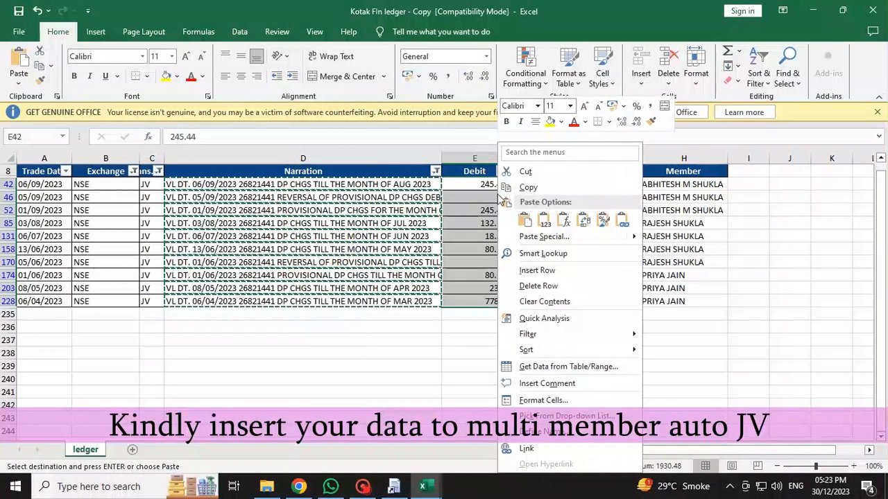
left_click(529, 187)
mouse_move(423, 487)
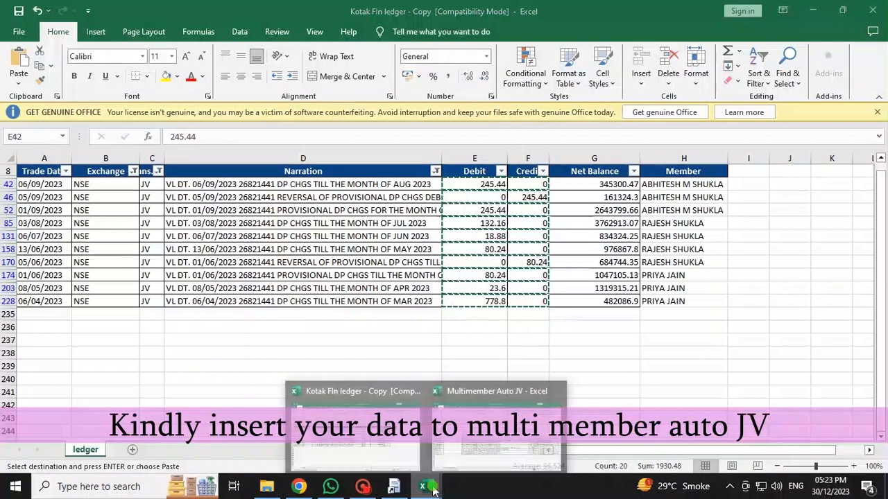
left_click(478, 415)
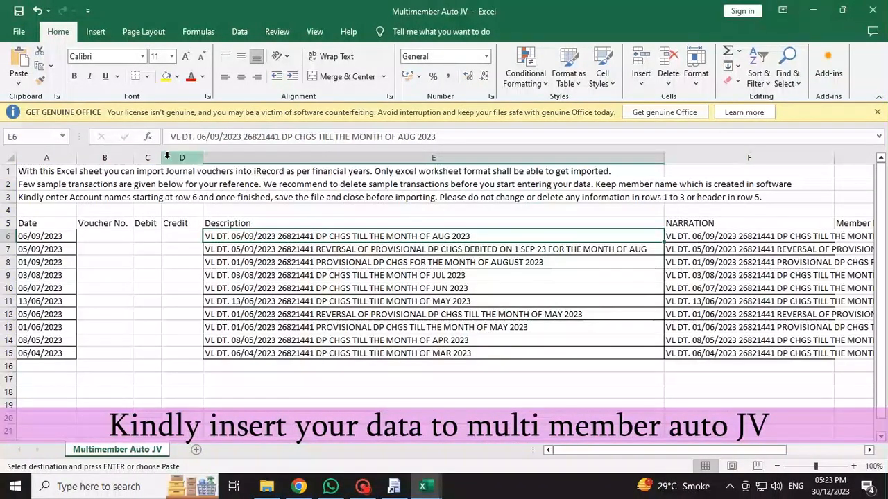
left_click(150, 234)
right_click(150, 234)
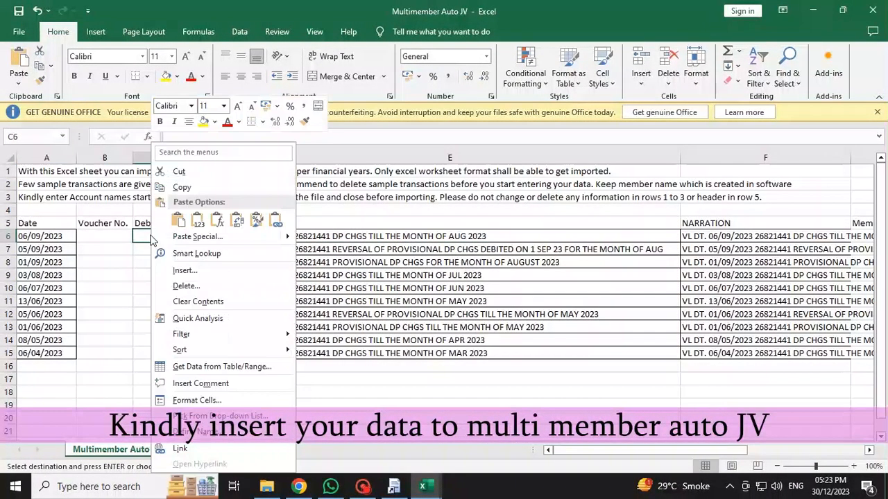
left_click(177, 222)
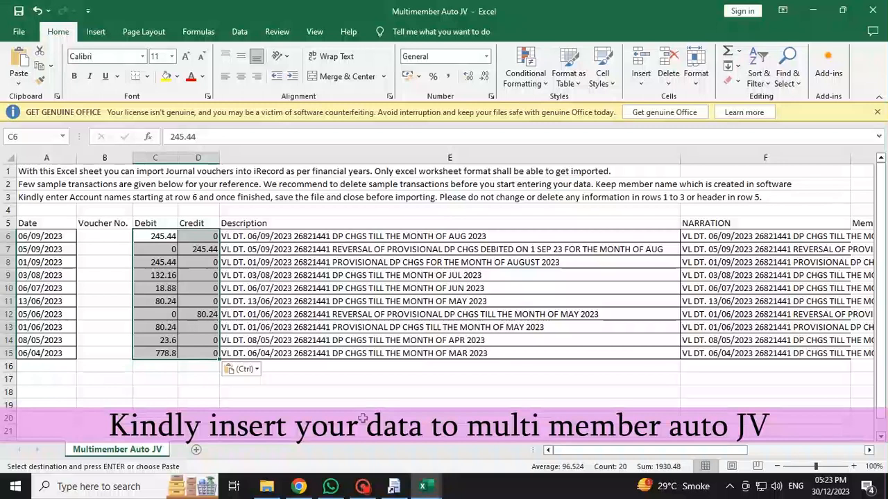
Copy the member names from column H of the Kotak Fin ledger - Copy workbook
left_click(434, 487)
left_click(366, 418)
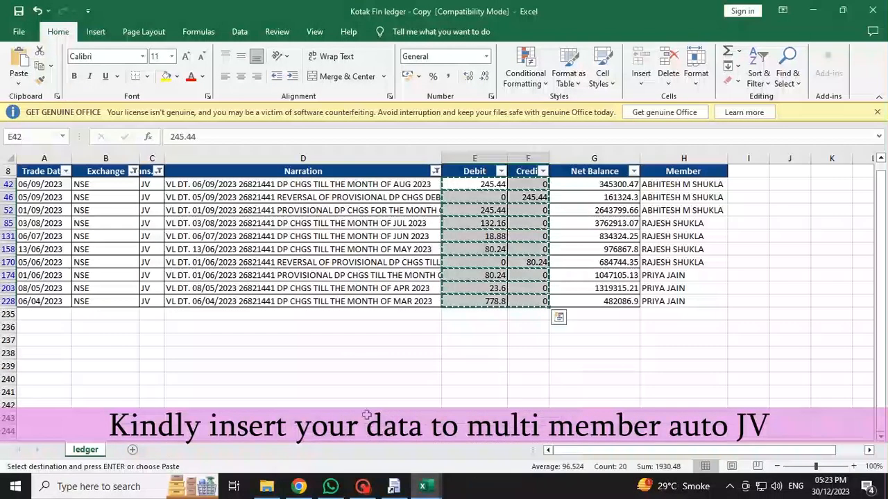
left_click_drag(664, 186, 654, 300)
right_click(672, 206)
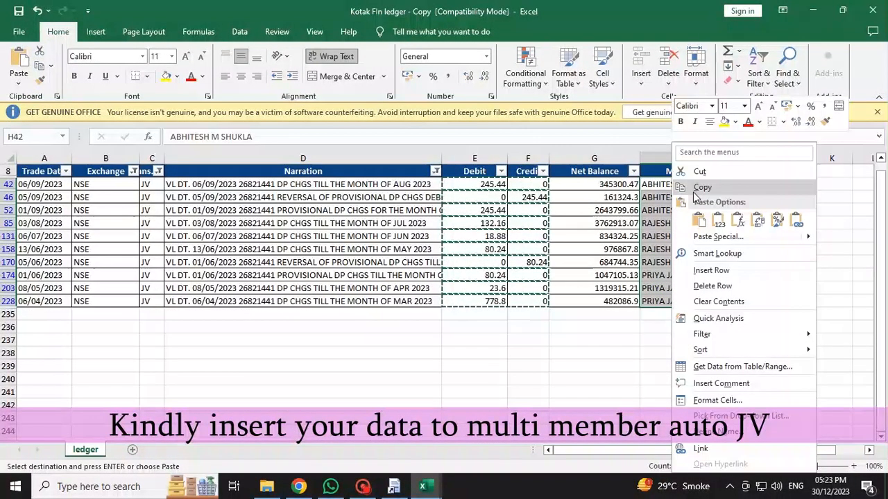
left_click(701, 188)
Autofit column F and paste the member names as values into G6:G15
left_click(426, 489)
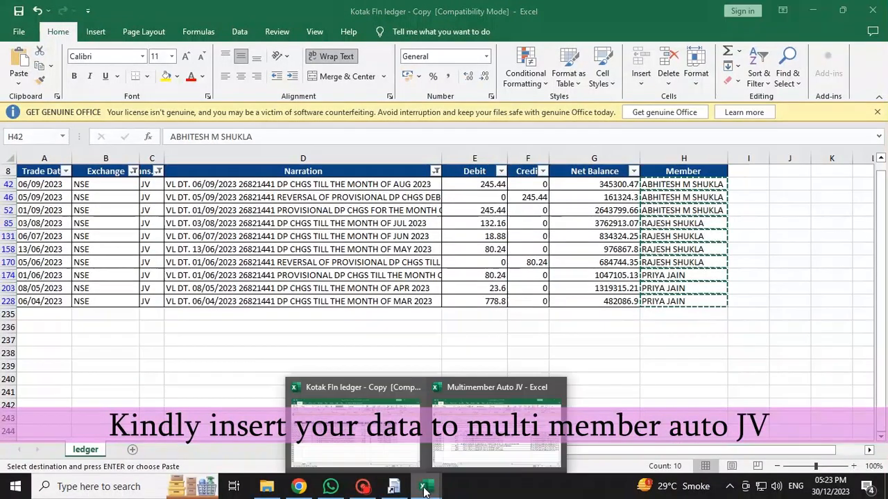
left_click(484, 425)
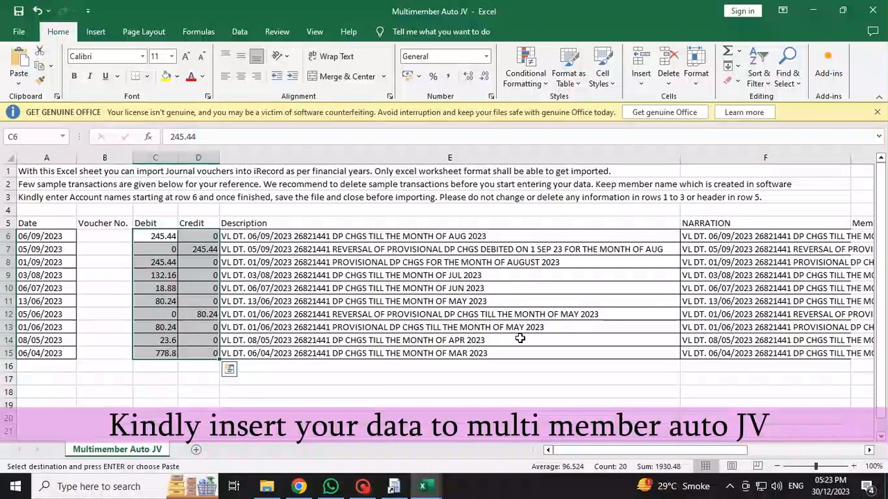
left_click(712, 235)
left_click_drag(640, 451, 758, 461)
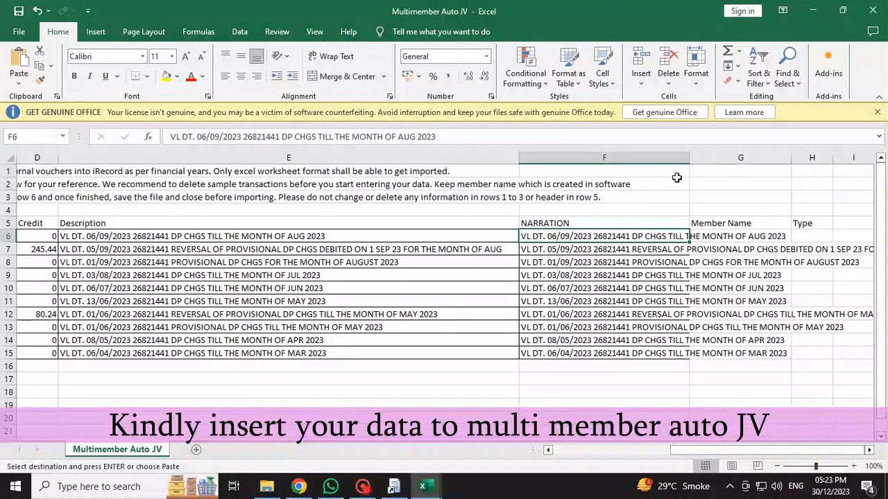
double_click(689, 157)
left_click_drag(711, 449, 823, 450)
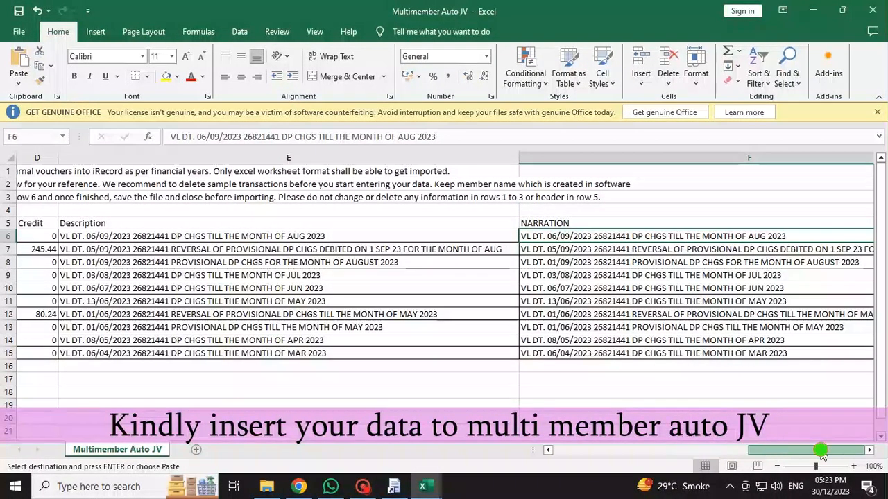
left_click(521, 236)
right_click(520, 237)
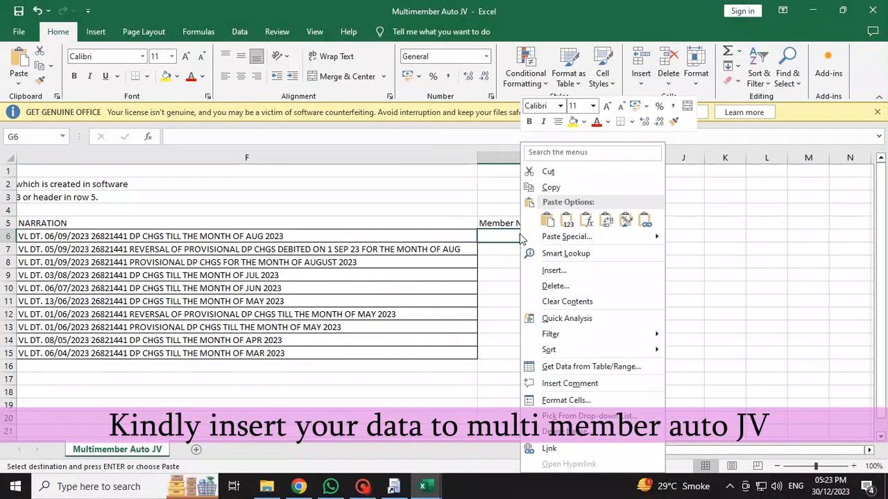
left_click(567, 223)
Enter G as the Type in H6 and copy it down through H15
left_click(601, 237)
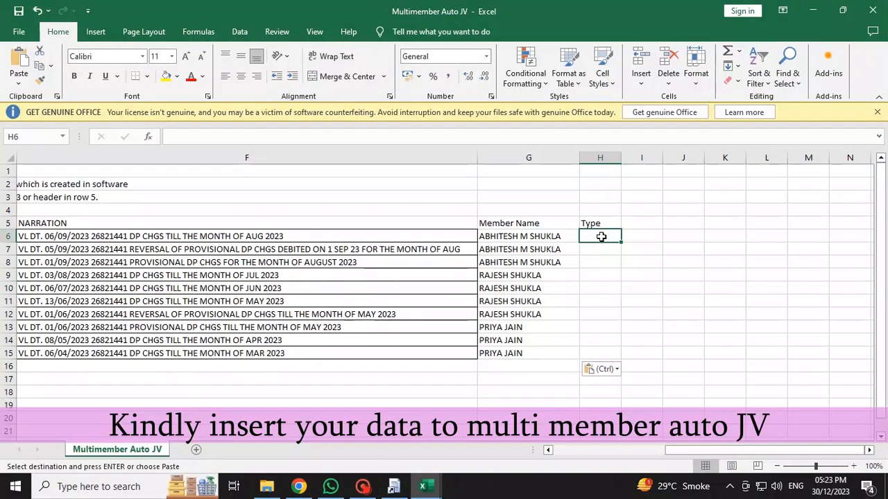
type("g")
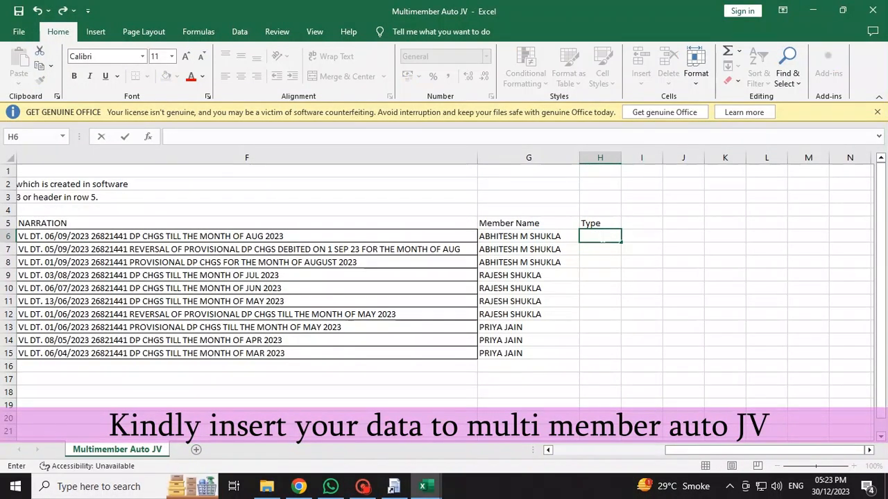
left_click(600, 237)
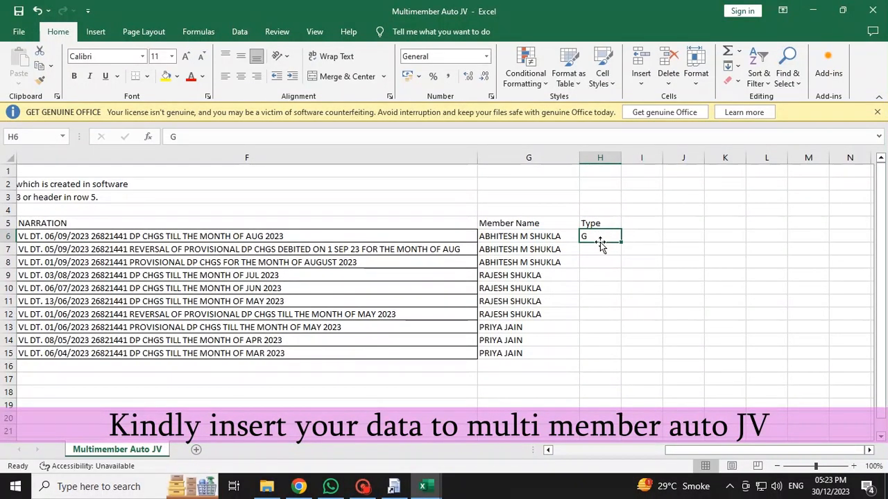
right_click(584, 236)
left_click(630, 184)
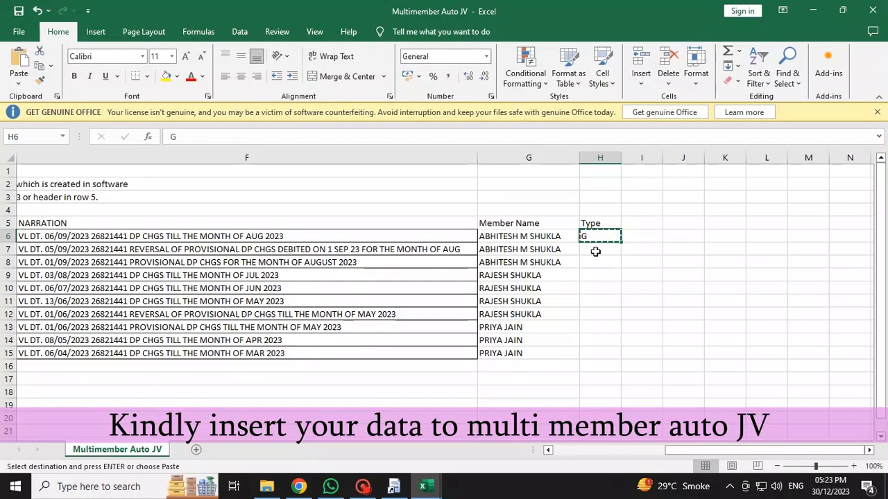
left_click_drag(595, 250, 596, 351)
right_click(595, 265)
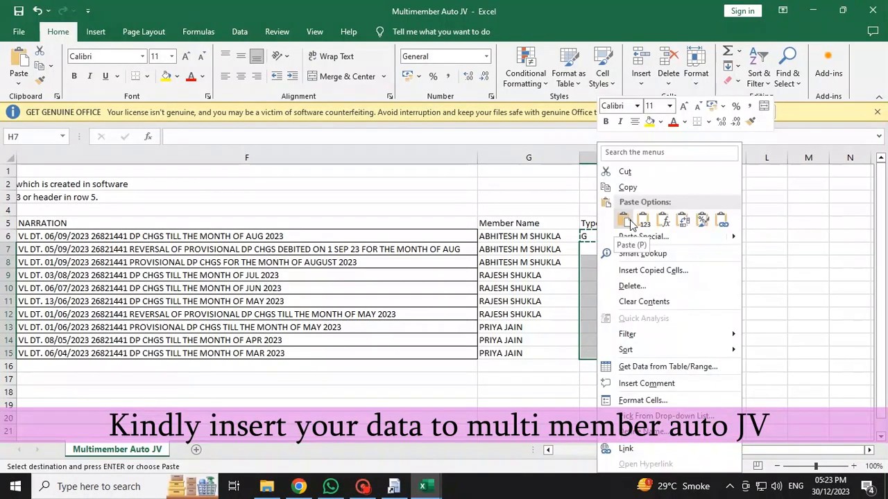
left_click(629, 220)
left_click(600, 272)
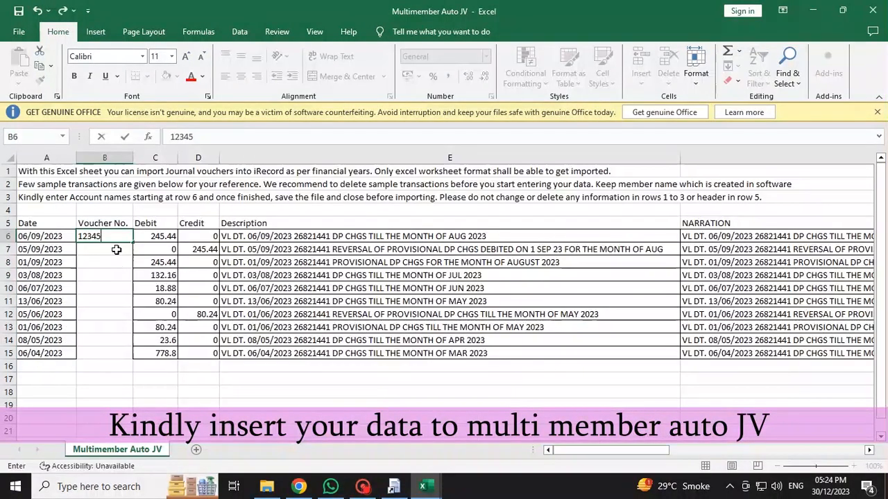
Number the vouchers 12345 to 12354 in B6:B15 using Fill Series
key("Return")
left_click(118, 236)
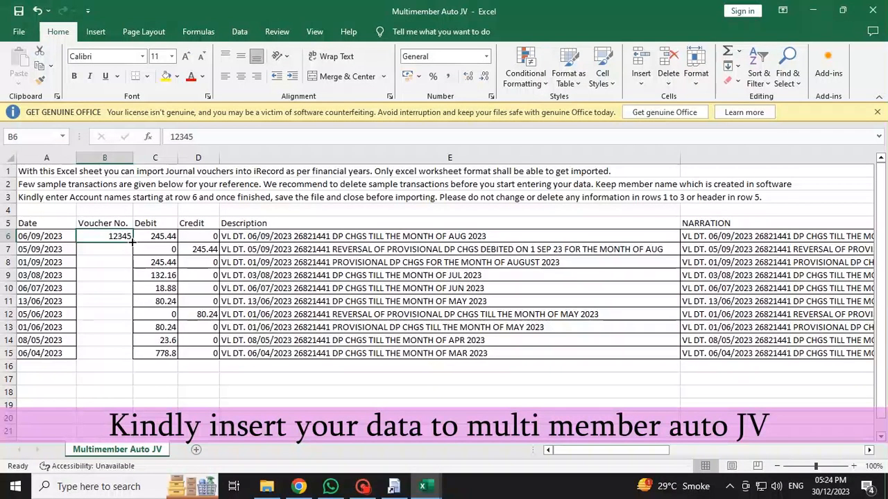
left_click_drag(132, 241, 136, 359)
left_click(142, 368)
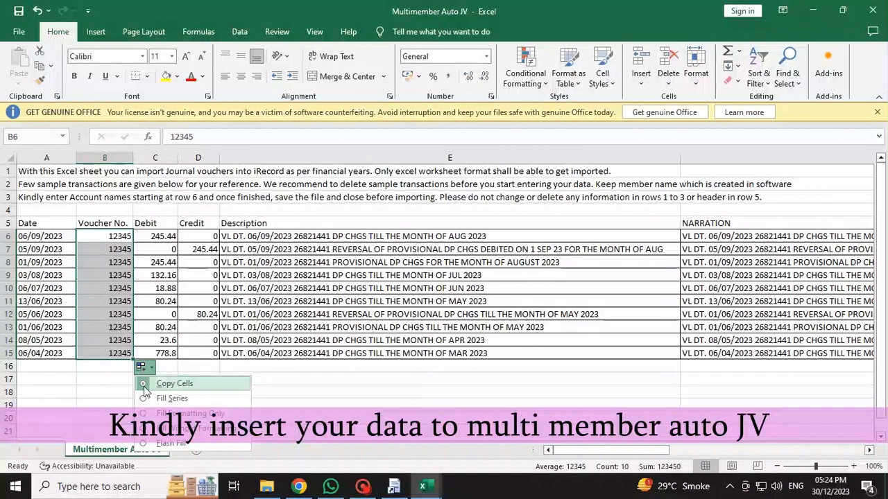
left_click(182, 399)
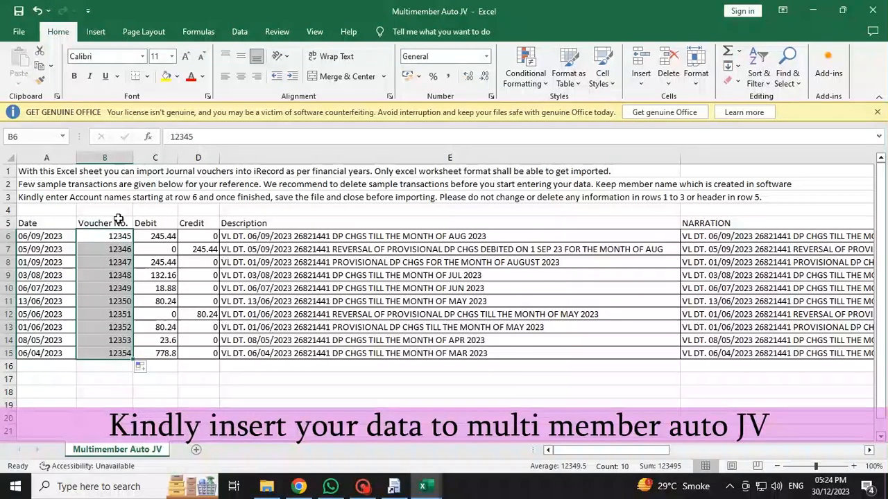
left_click(155, 340)
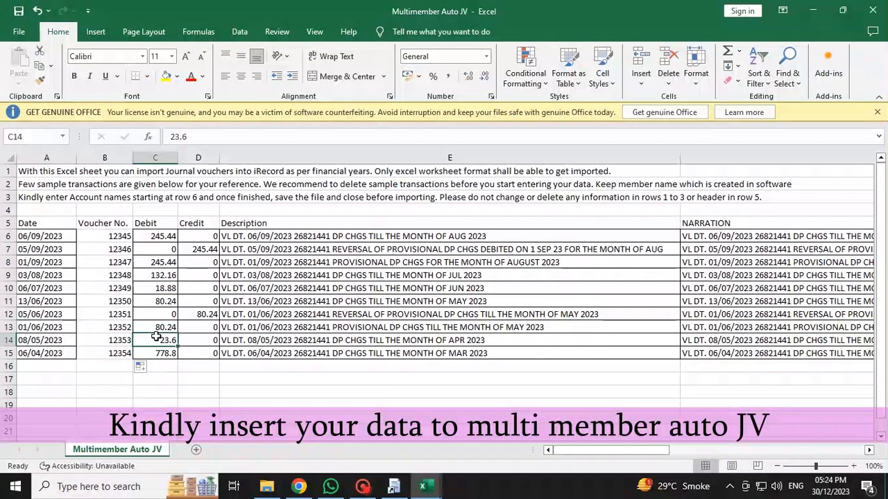
Save Multimember Auto JV keeping CSV format, close it, and switch to iRecord
left_click(19, 11)
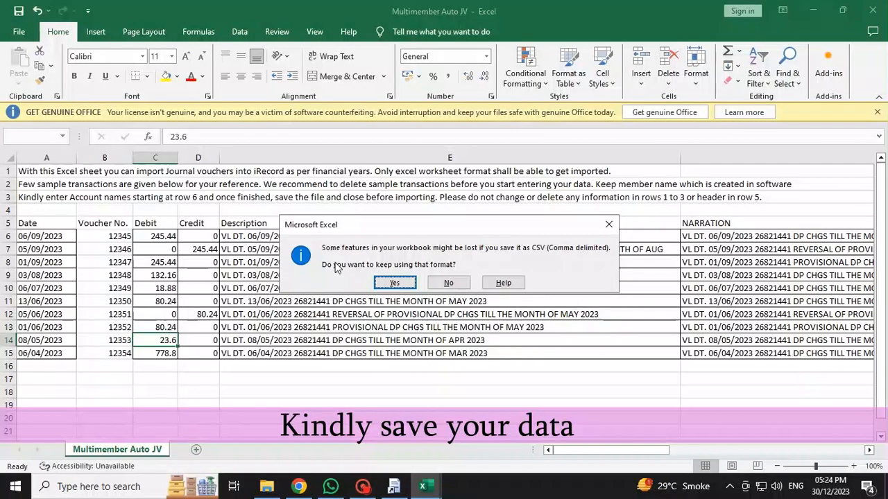
left_click(394, 282)
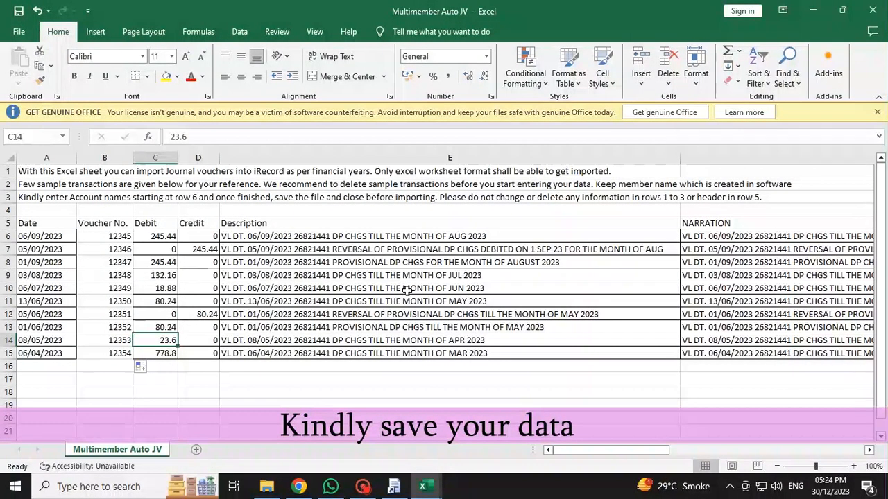
key("ctrl+w")
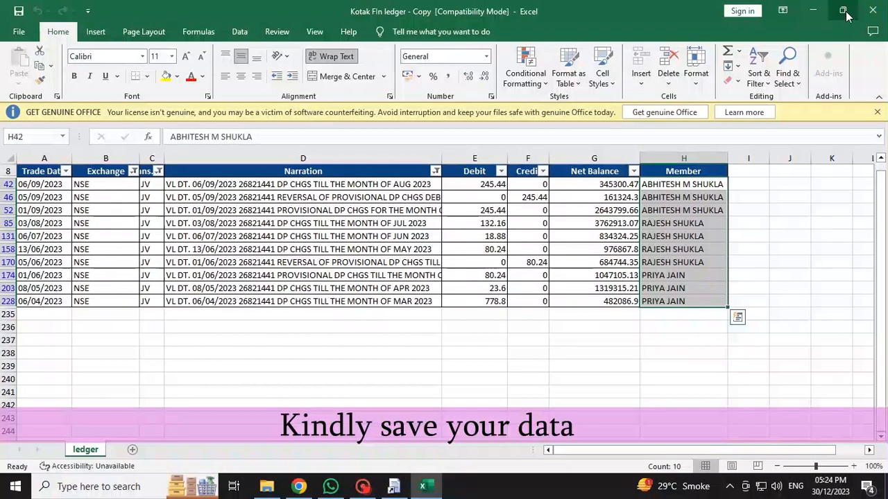
left_click(394, 490)
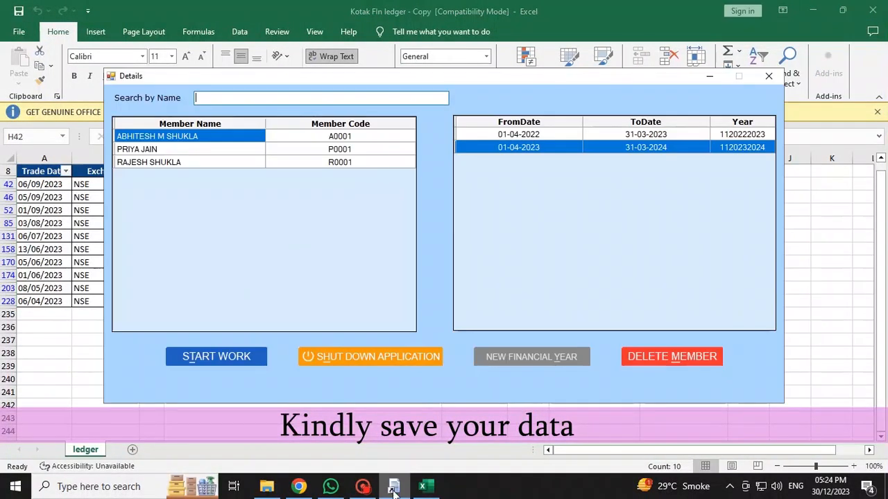
Start work for the second member's 2023–24 year and open Entry's MultiMember Auto JV upload
left_click(160, 150)
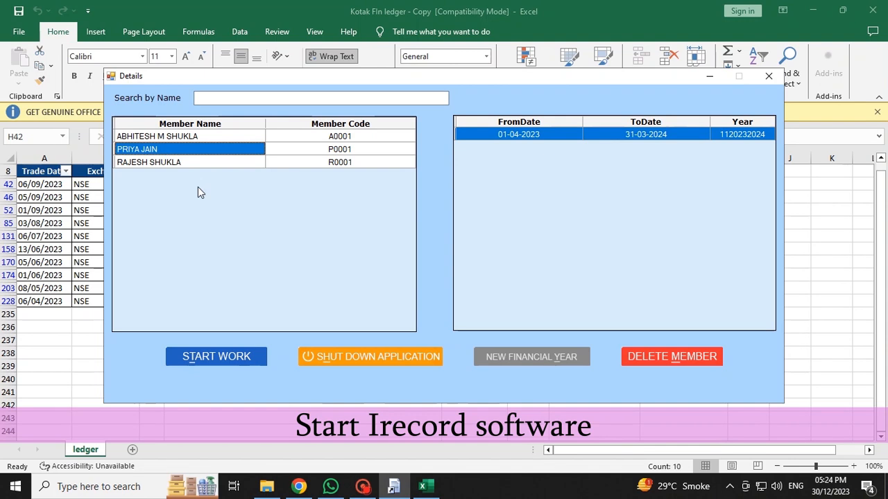
left_click(206, 356)
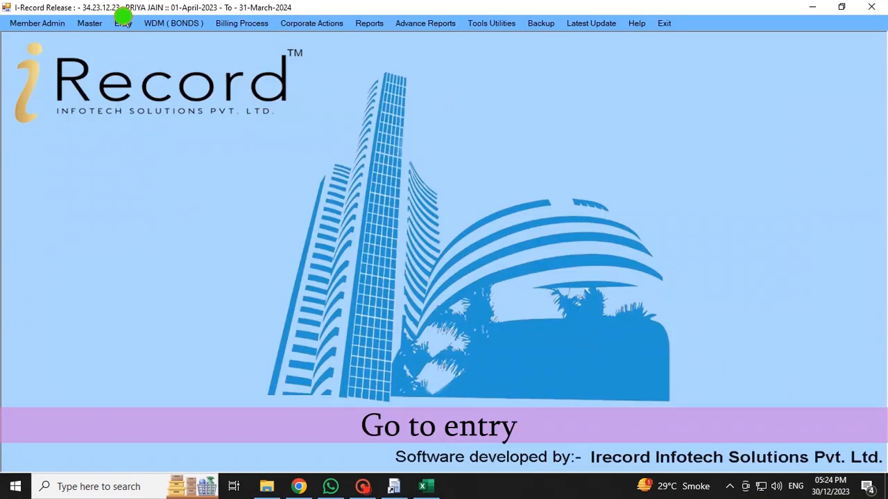
left_click(123, 25)
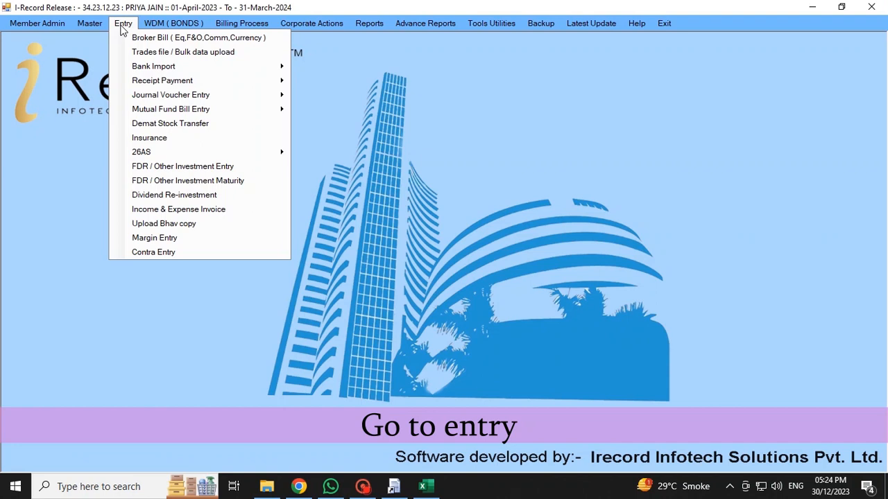
mouse_move(143, 97)
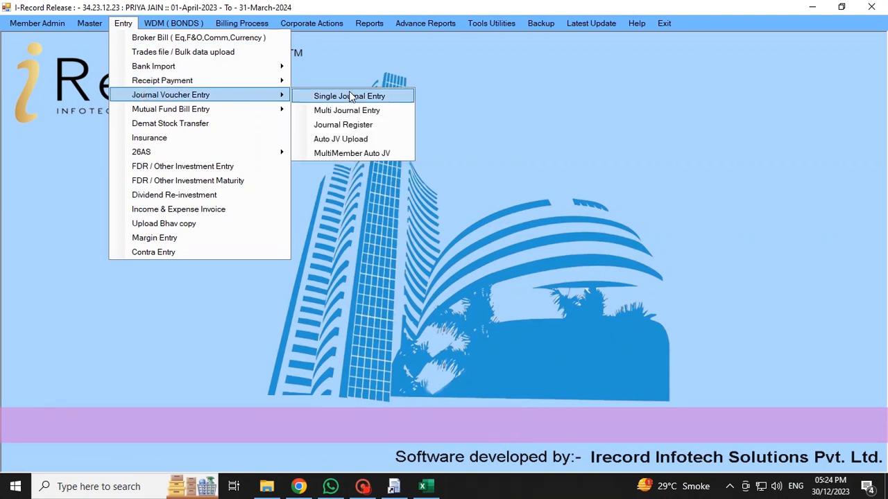
left_click(385, 154)
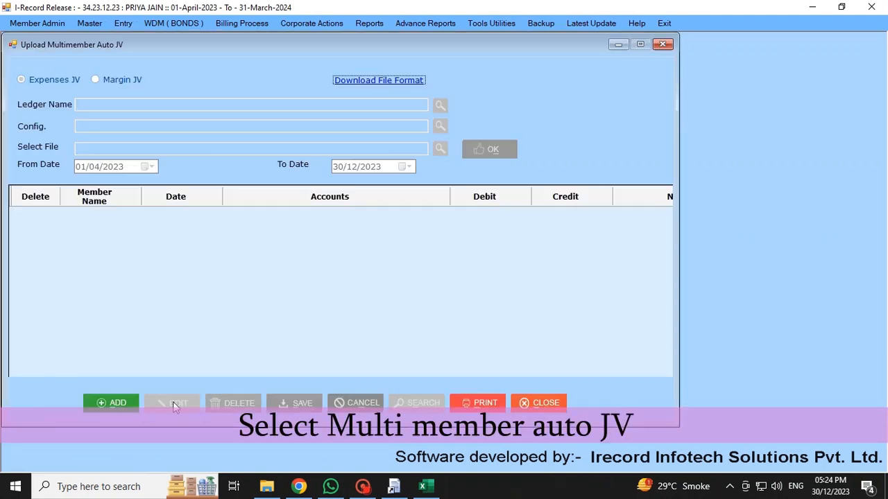
Begin a new multimember upload with the JV type set to Expenses JV
left_click(113, 406)
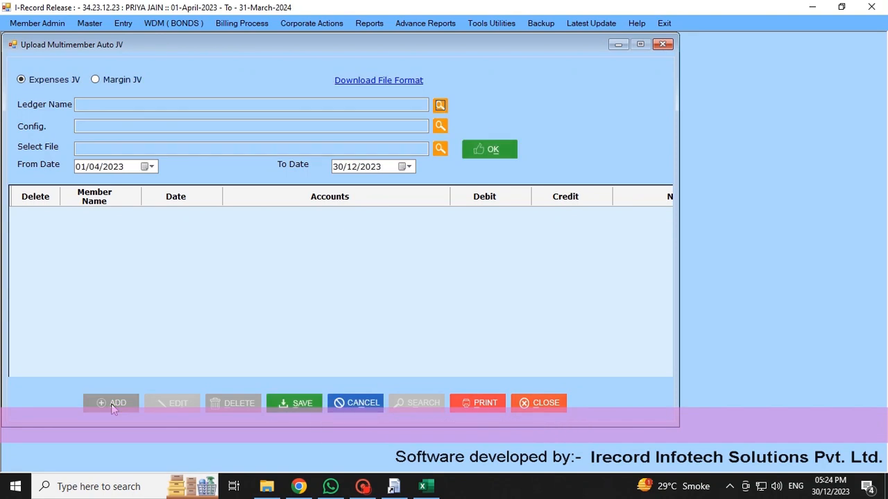
left_click(101, 79)
left_click(52, 80)
left_click(110, 81)
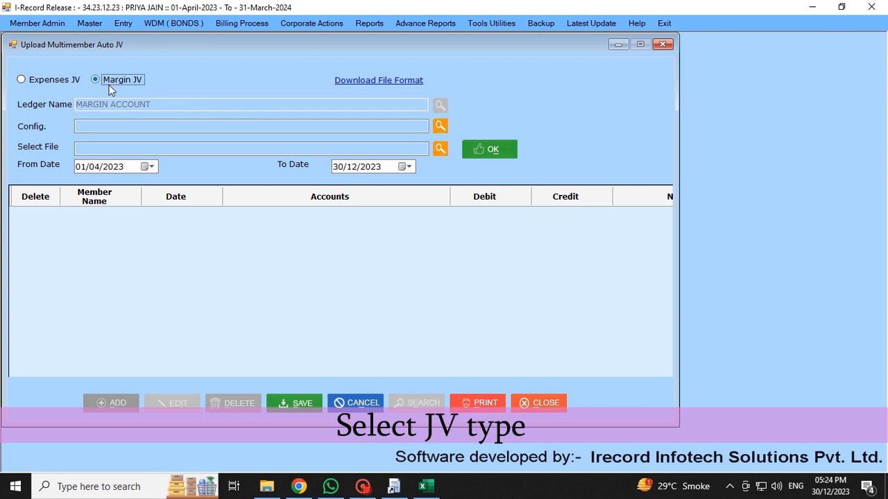
left_click(49, 81)
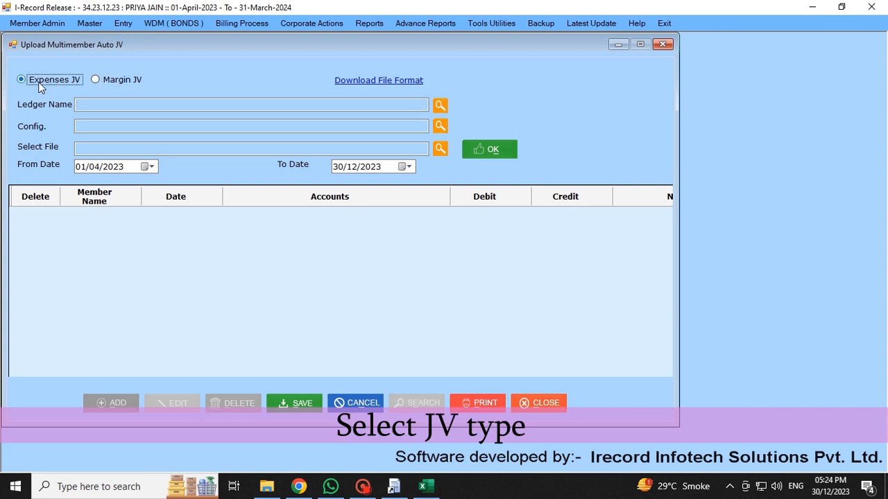
Choose ledger ZERODHA BROKING LIMITED and configuration Standard Format Multi Member -JV_2022
left_click(112, 105)
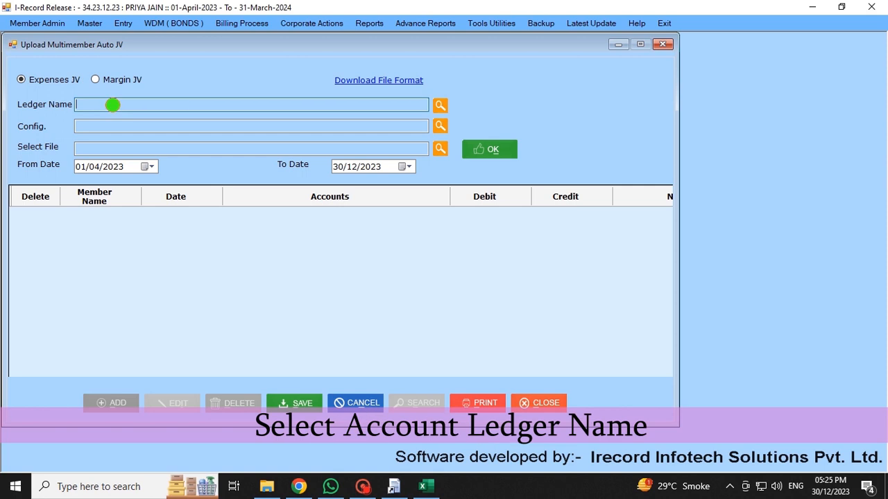
left_click(440, 105)
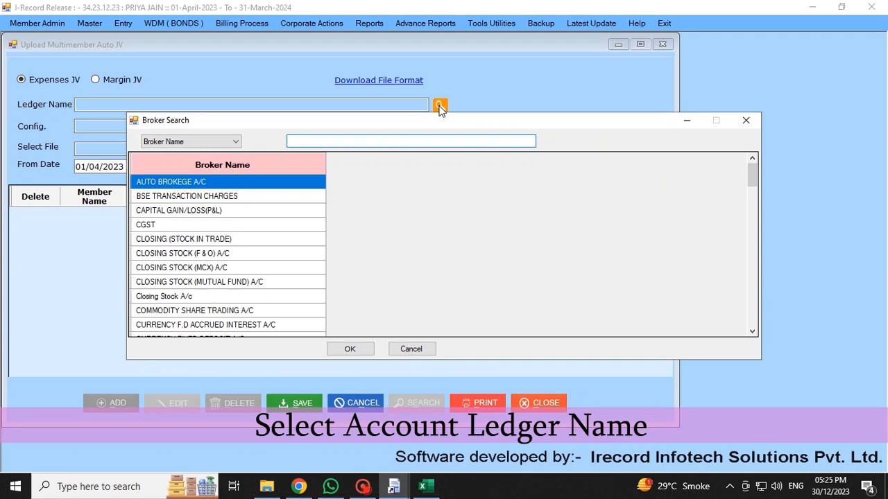
type("ZE")
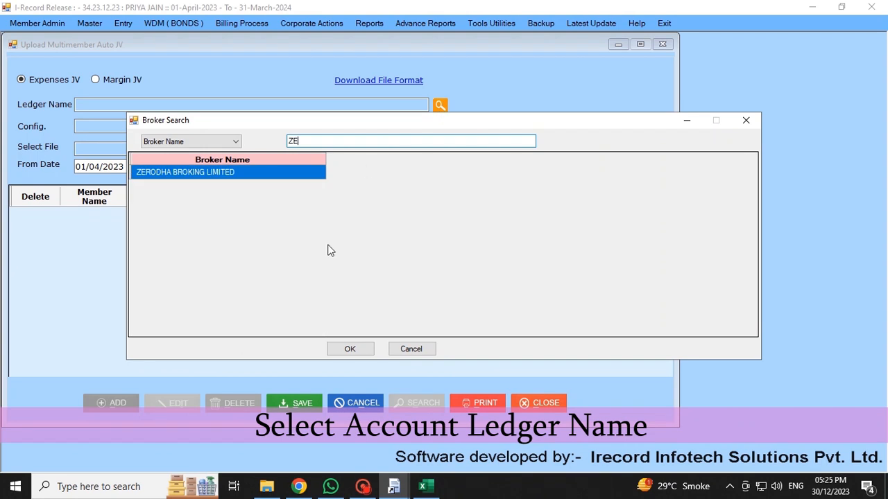
left_click(353, 348)
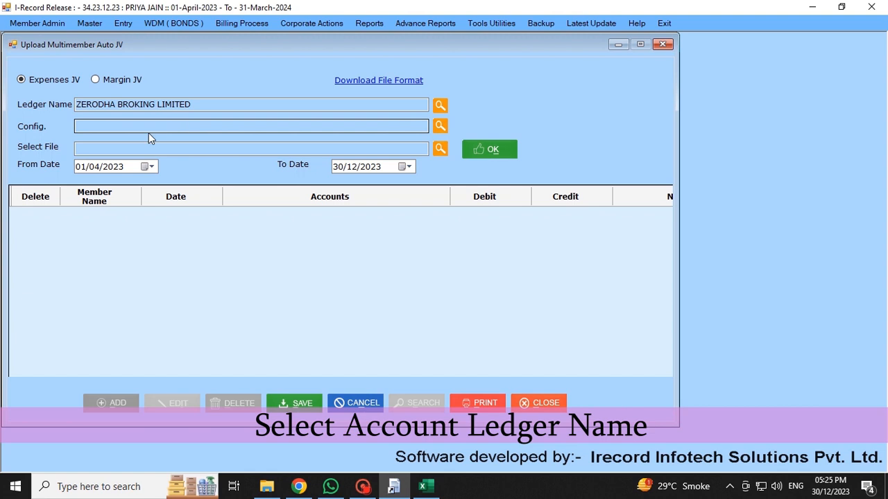
left_click(440, 128)
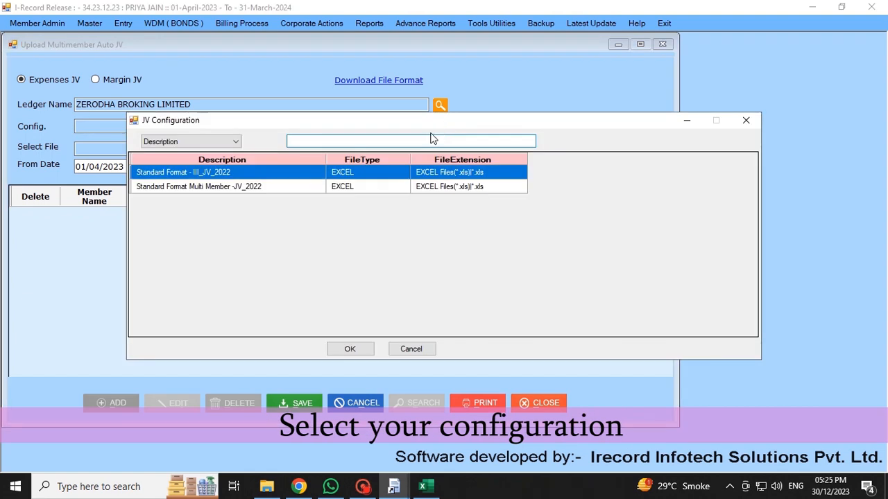
left_click(151, 187)
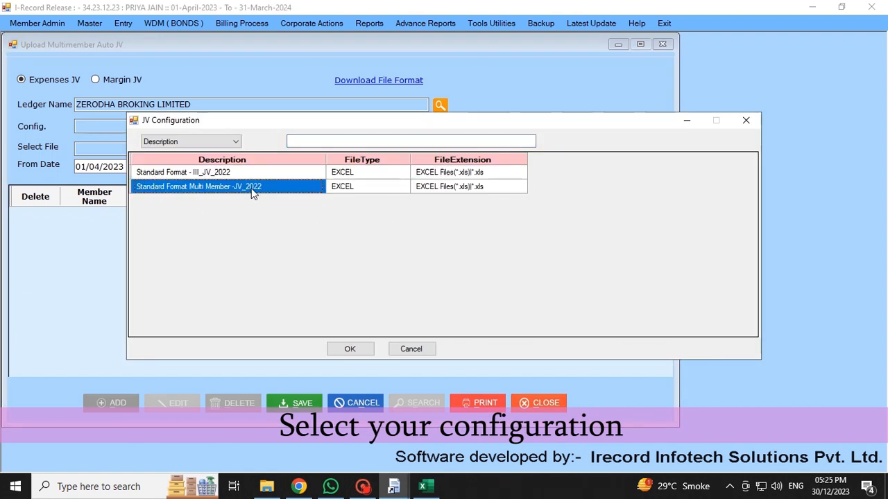
left_click(360, 350)
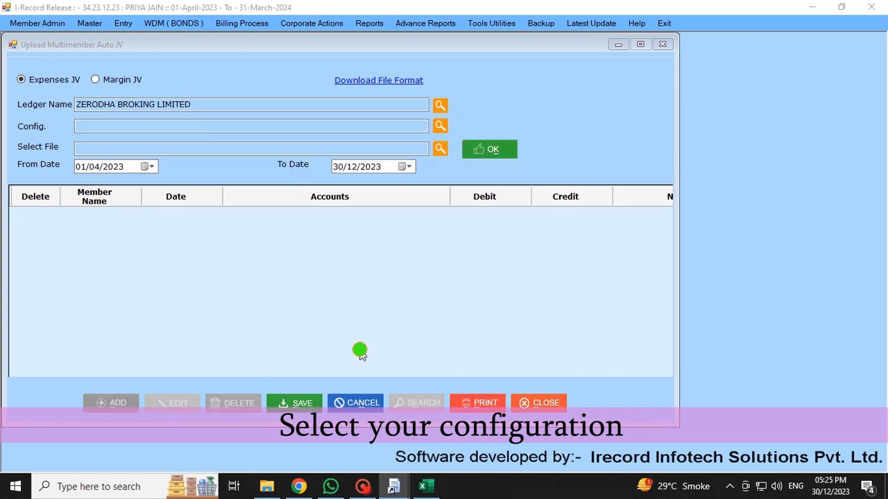
Pick Multimember Auto JV from Downloads, keep From Date 01/04/2023, and load its ten rows
left_click(441, 149)
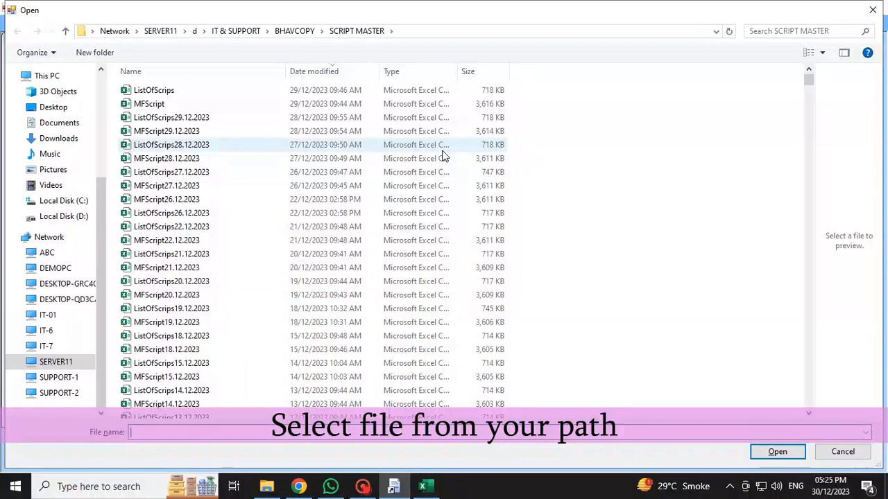
left_click(47, 141)
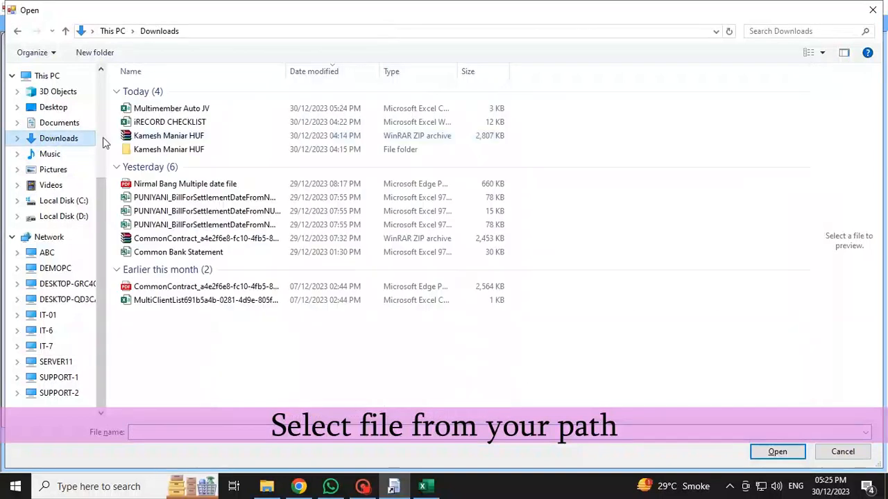
left_click(179, 110)
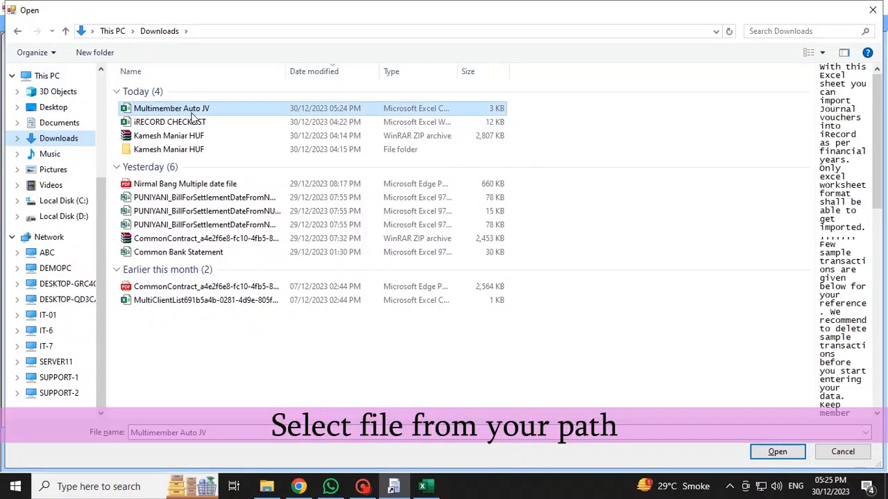
left_click(777, 453)
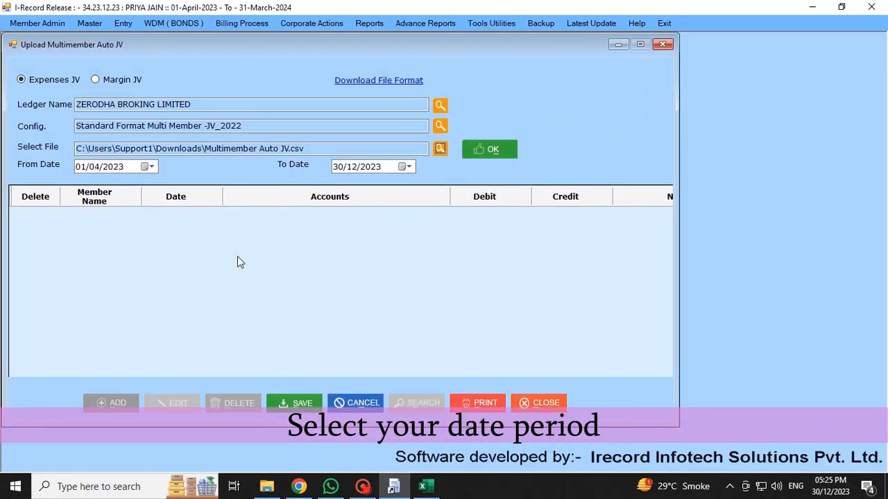
left_click(133, 167)
left_click(150, 167)
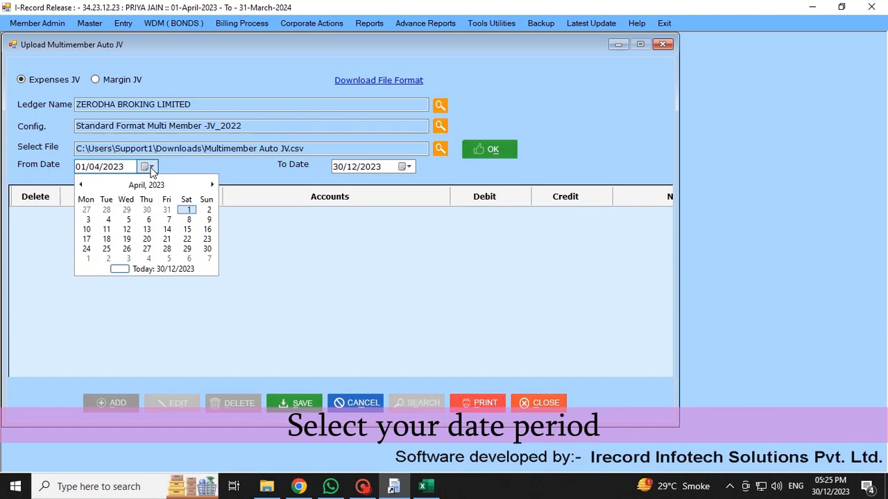
left_click(159, 167)
left_click(493, 150)
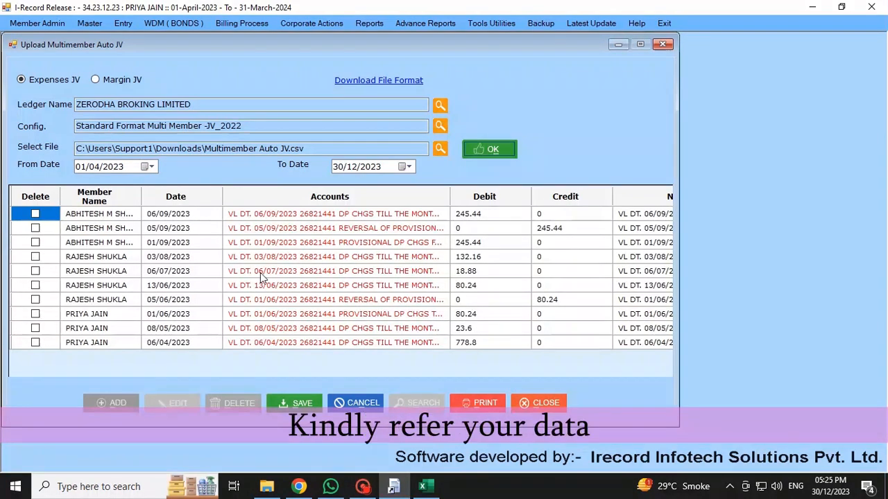
Review each member's loaded rows and try saving, triggering the 'Kindly create account name !' warning
left_click_drag(119, 215, 102, 342)
left_click(101, 318)
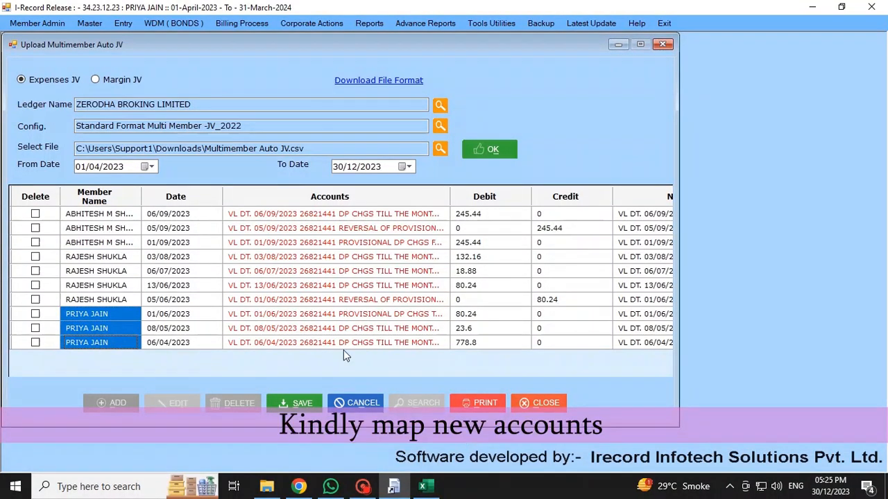
left_click(300, 406)
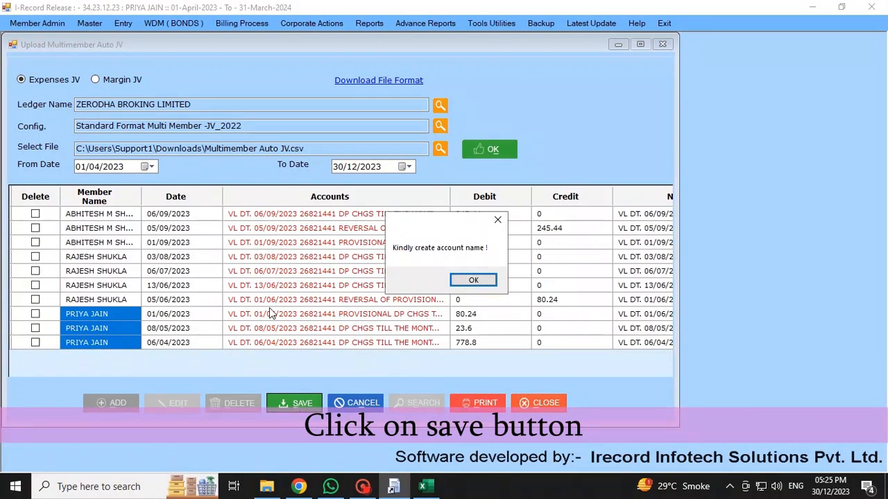
Dismiss the warning and map the first two file rows to DEMAT CHARGES
left_click(471, 281)
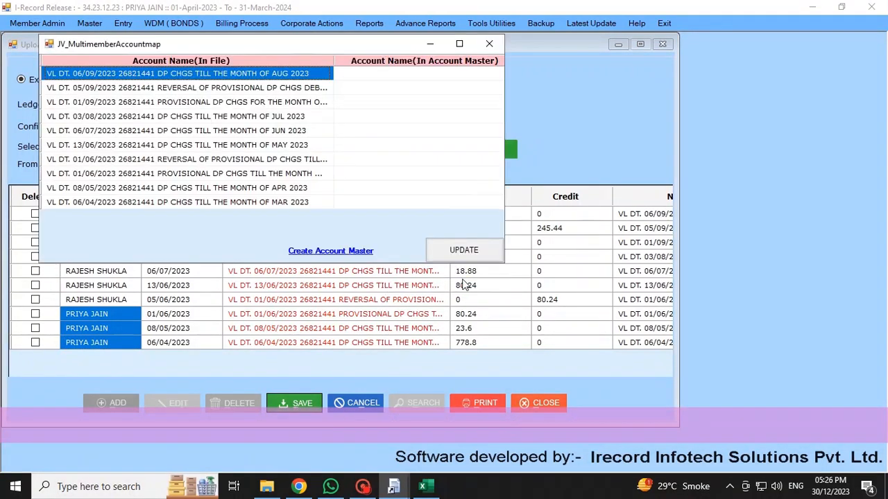
left_click(359, 81)
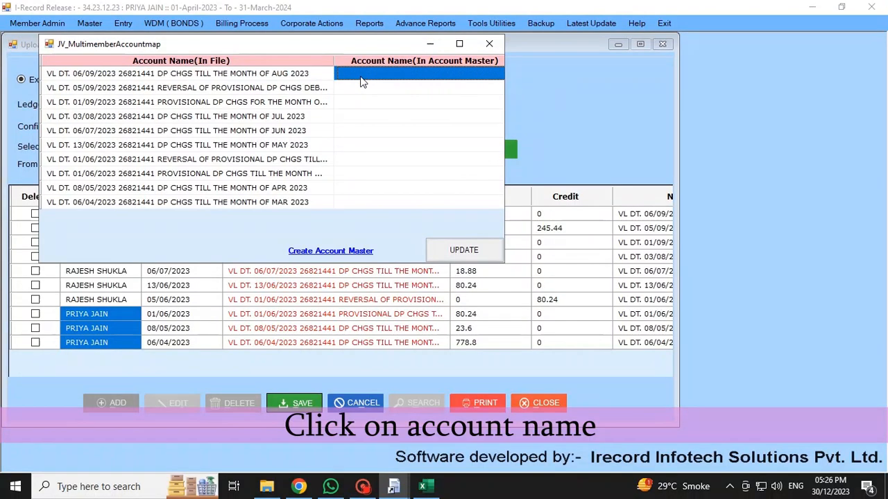
left_click(359, 80)
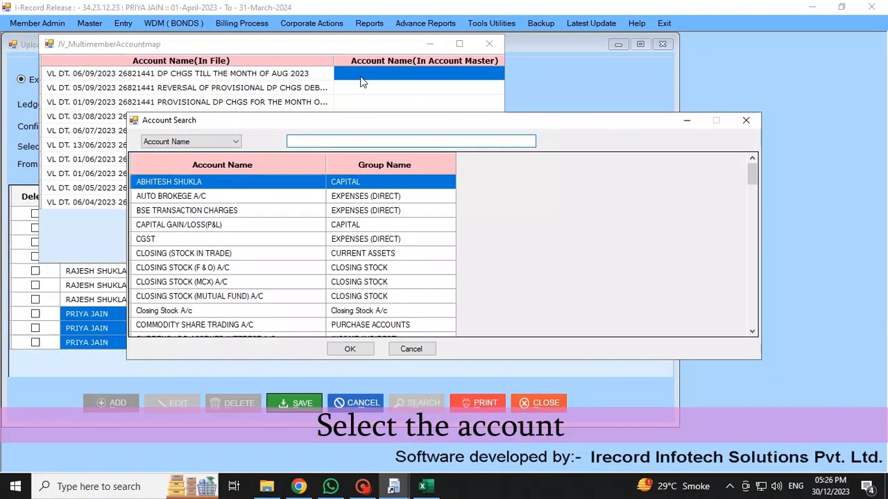
type("DEMAT")
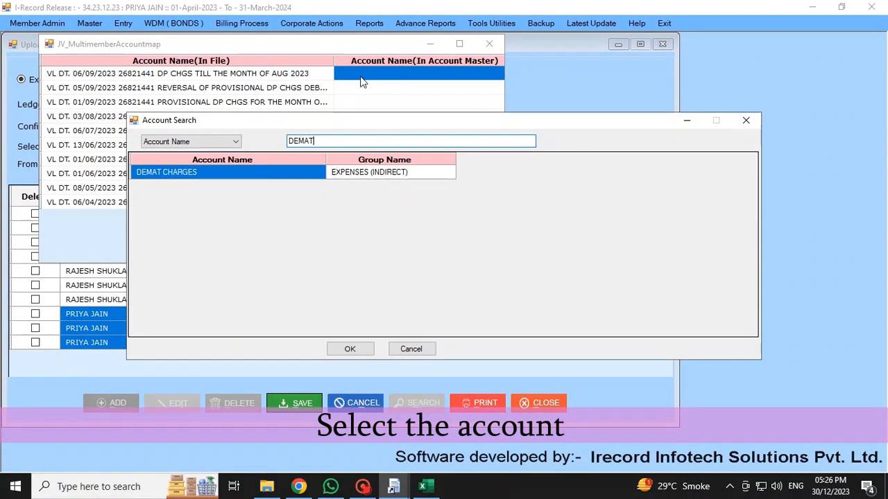
left_click(350, 349)
left_click(365, 91)
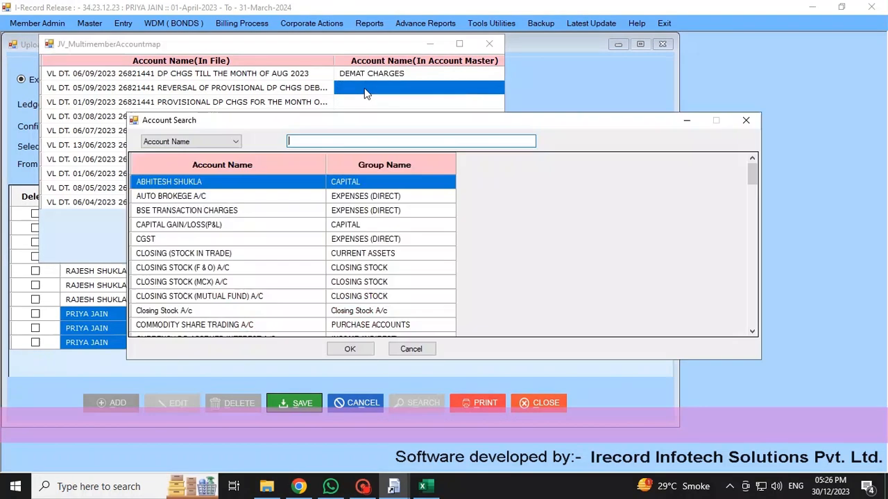
type("DEMAT")
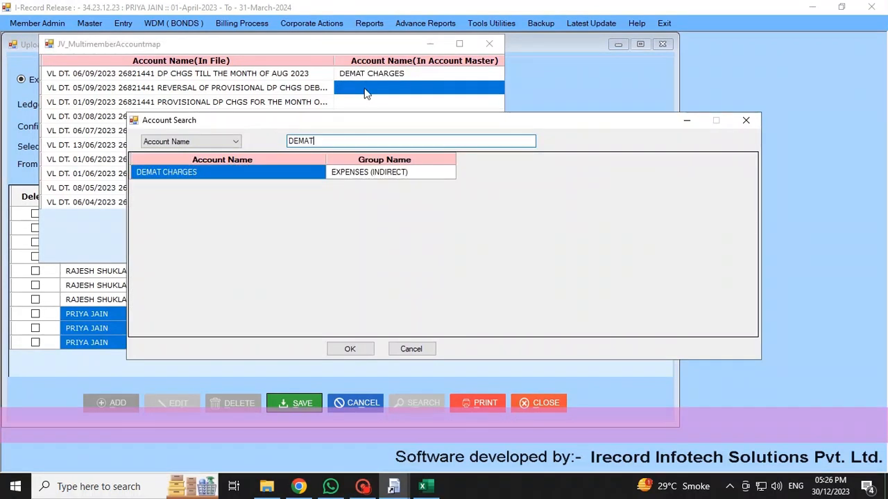
left_click(349, 349)
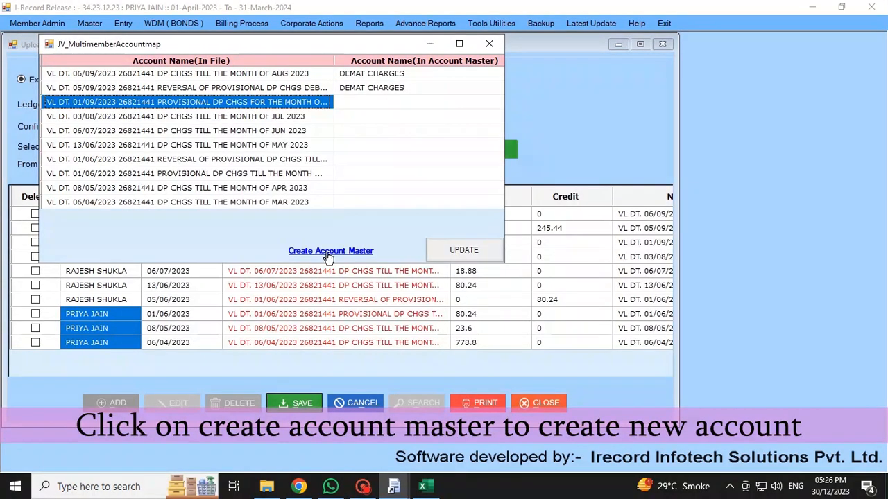
Open the Create Account Master form, start a new account, then close it unused
left_click(329, 253)
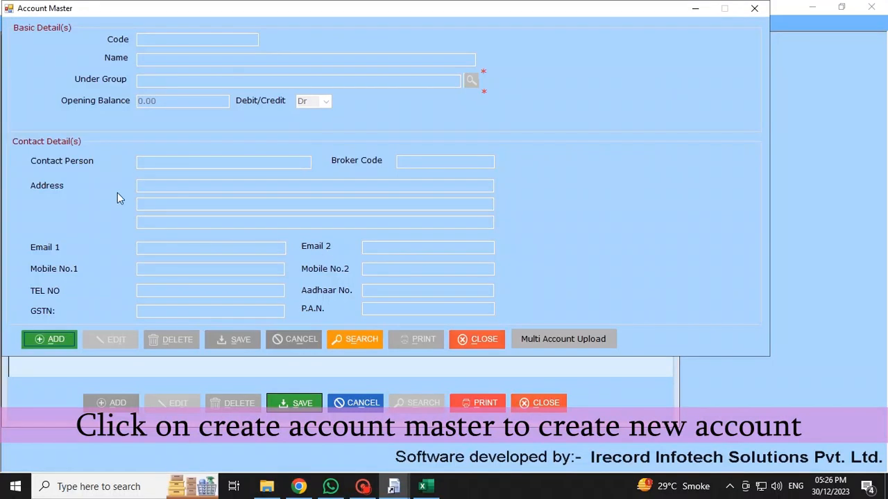
left_click(53, 343)
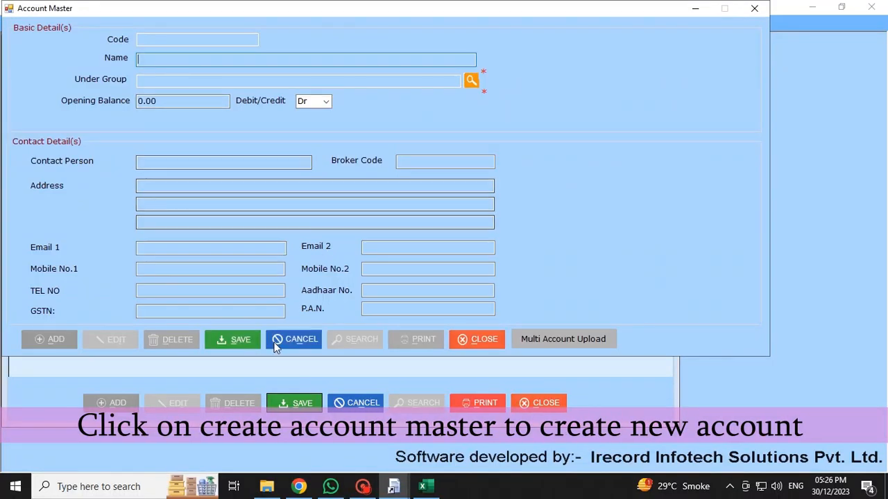
left_click(755, 10)
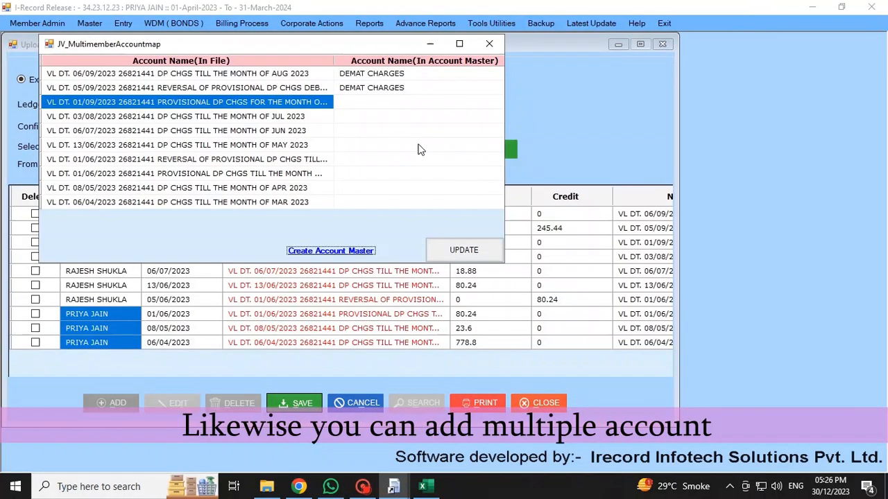
Map rows three through six to DEMAT CHARGES via the account search
left_click(367, 104)
type("DEMA")
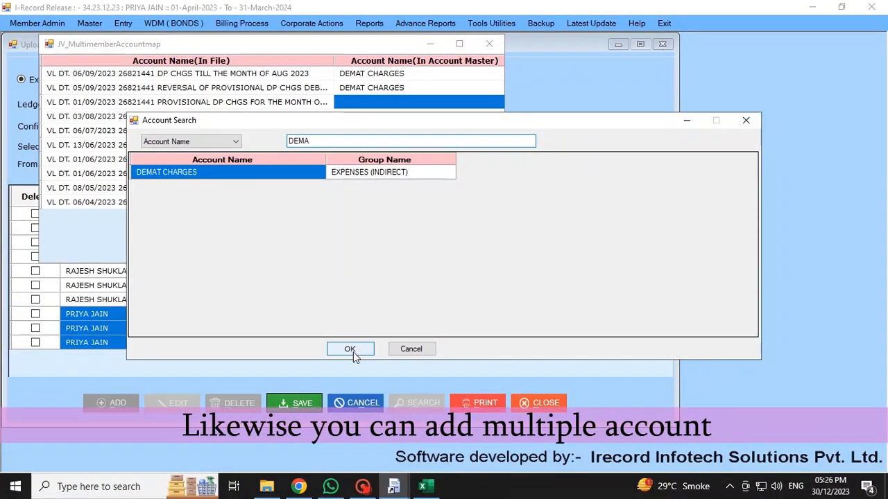
left_click(351, 350)
left_click(367, 118)
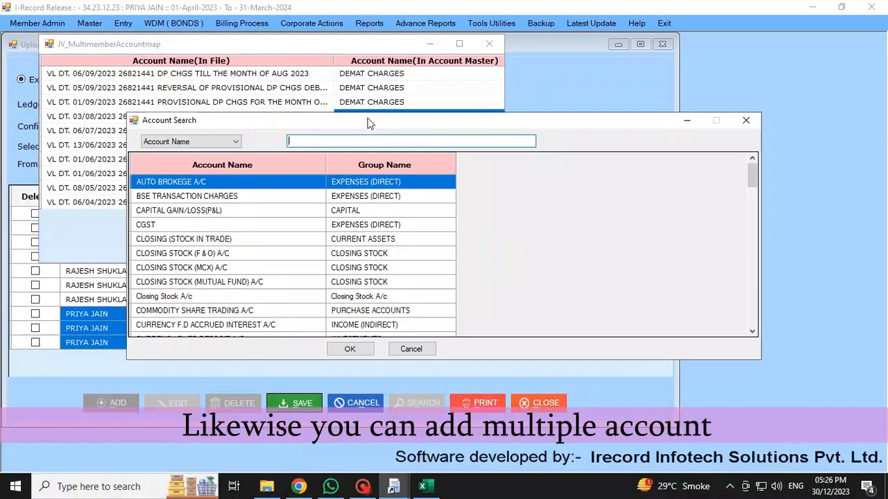
type("DEMAT")
key("Return")
left_click(363, 133)
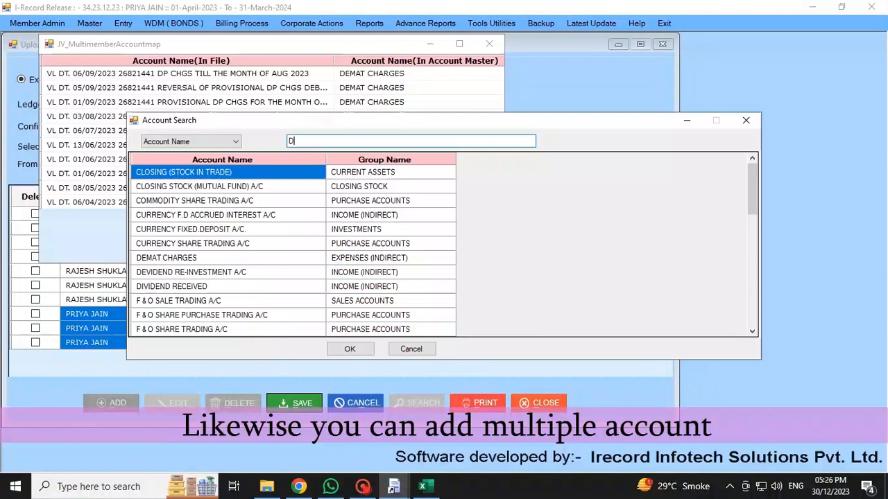
type("DEMAT")
key("Return")
left_click(361, 133)
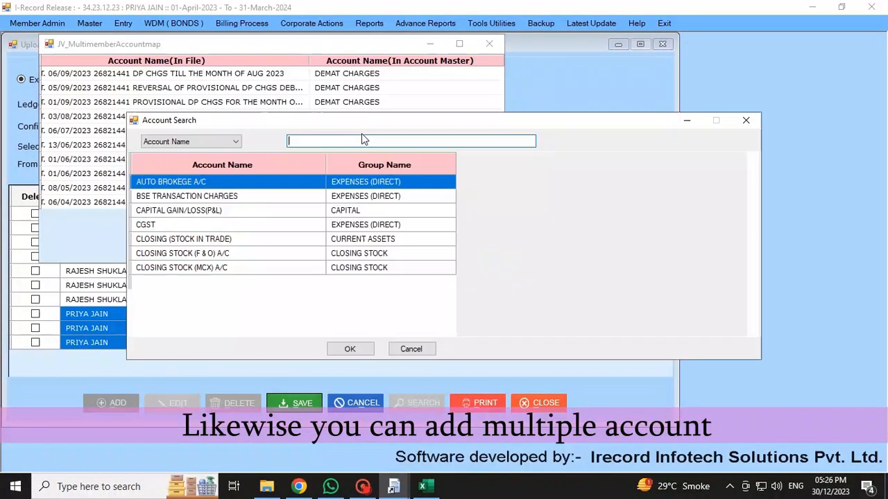
type("DEMA")
key("Return")
Map the remaining rows to DEMAT CHARGES, correcting the one set to AUTO BROKEGE A/C
left_click(361, 133)
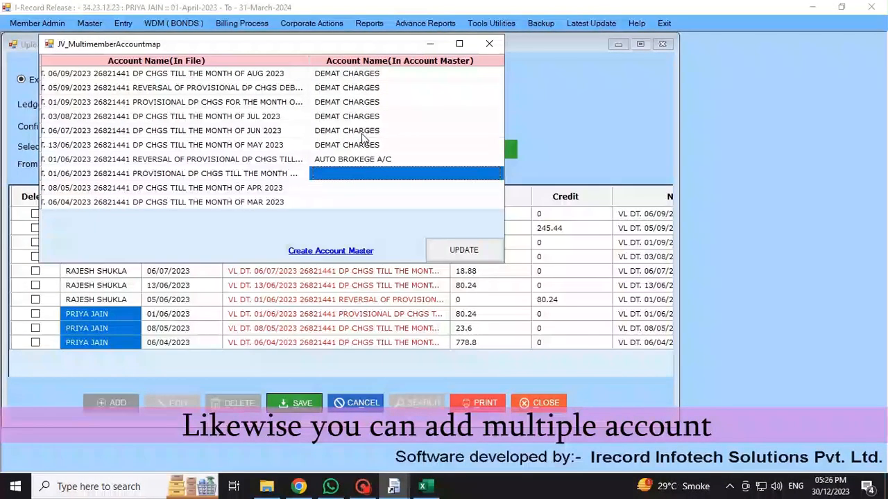
type("DE")
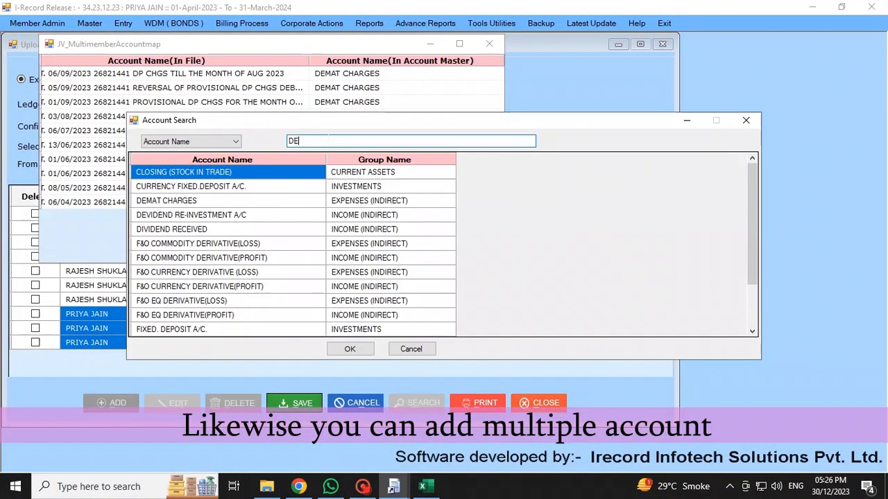
key("Return")
left_click_drag(368, 151, 367, 153)
left_click(368, 162)
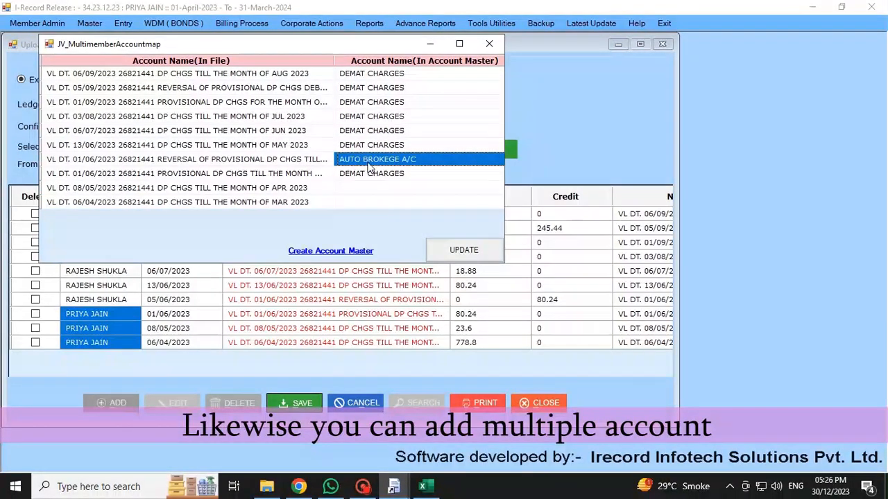
key("Return")
key("Down")
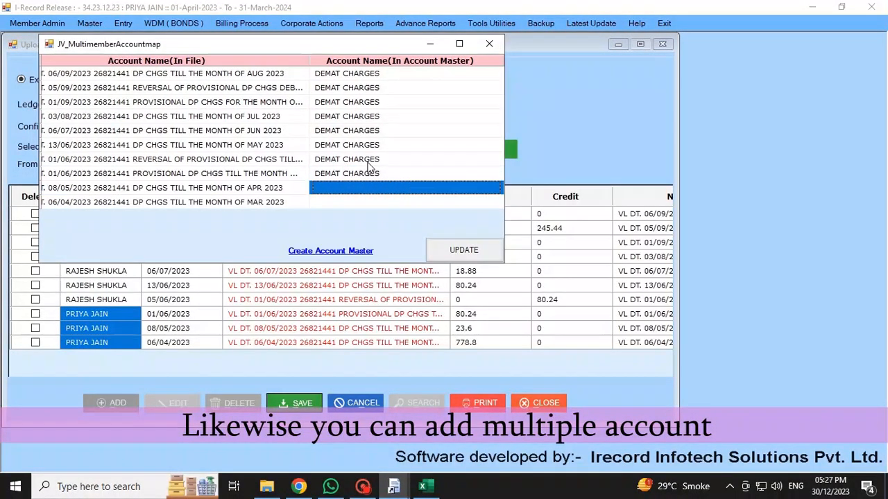
key("Return")
key("Return")
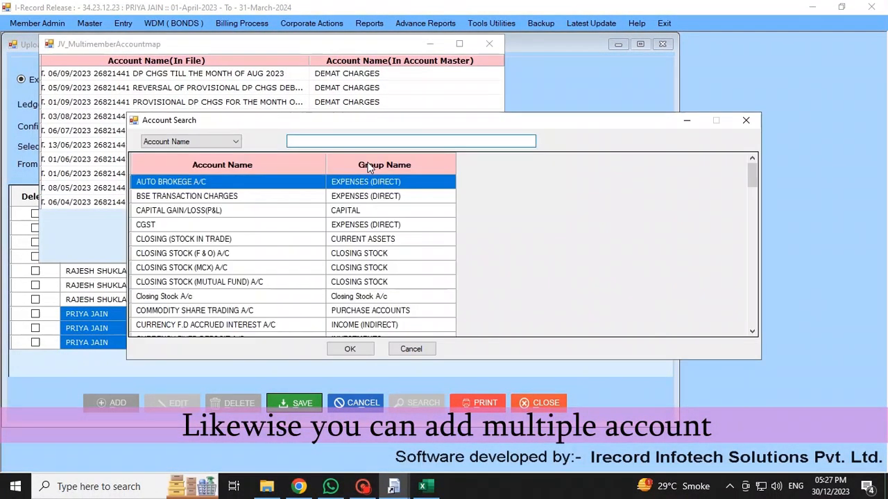
type("DEMAT CHARGES")
left_click(360, 353)
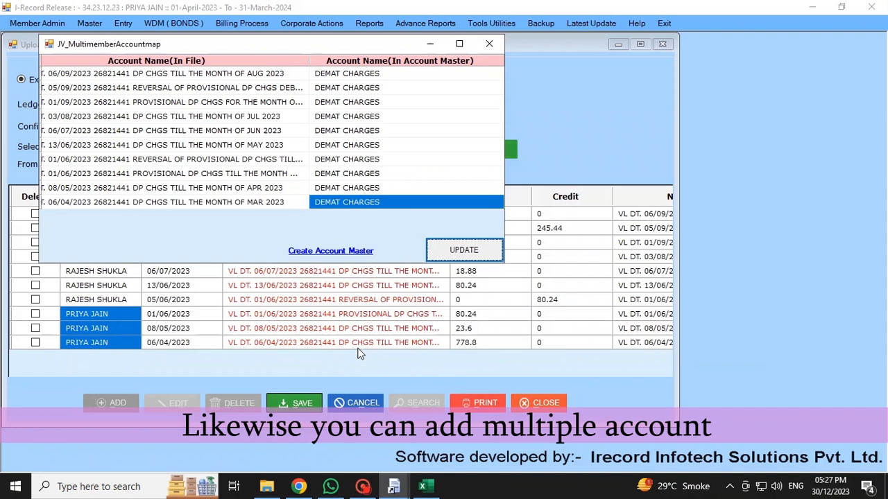
Apply the DEMAT CHARGES mapping, save the ten journal entries, and acknowledge Records Saved Successfully
left_click(456, 251)
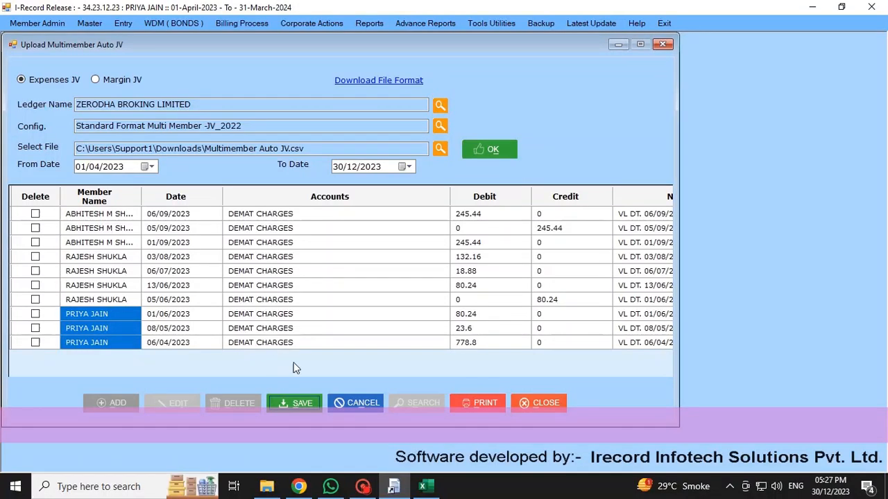
left_click(299, 406)
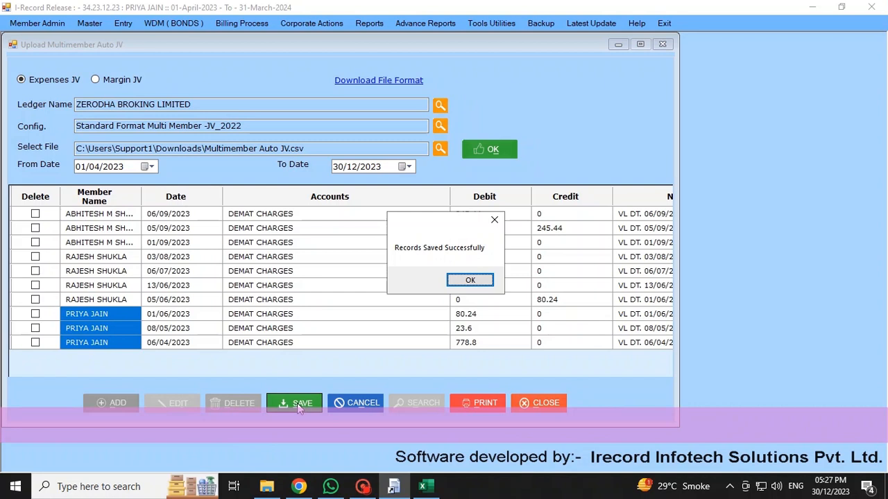
left_click(471, 280)
Generate the Account Ledger for ZERODHA BROKING LIMITED only, showing three DEMAT CHARGES credits totalling 882.64
left_click(367, 24)
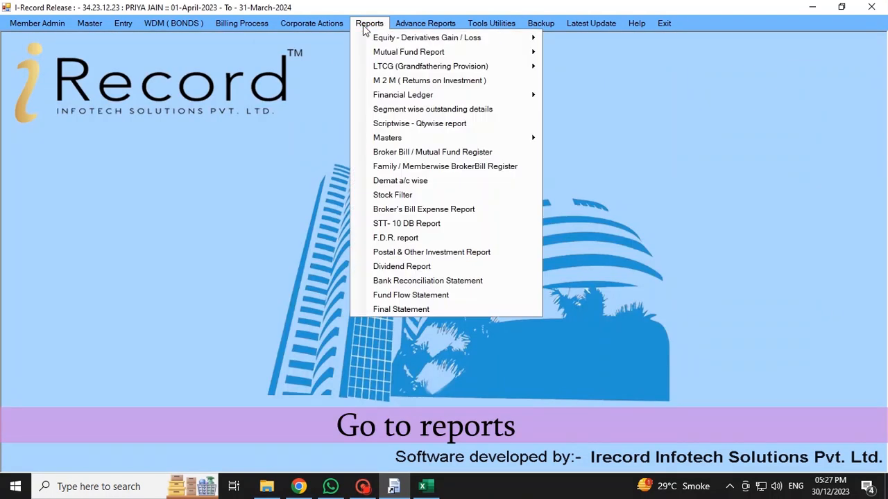
mouse_move(482, 97)
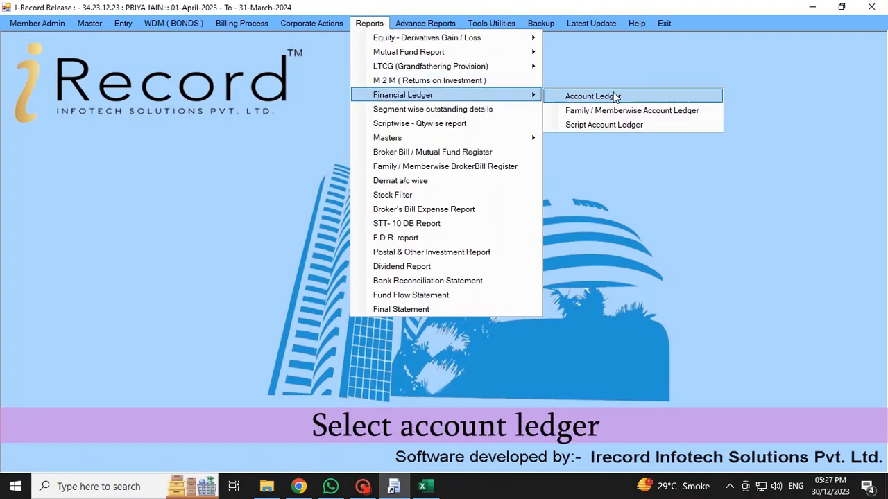
left_click(647, 99)
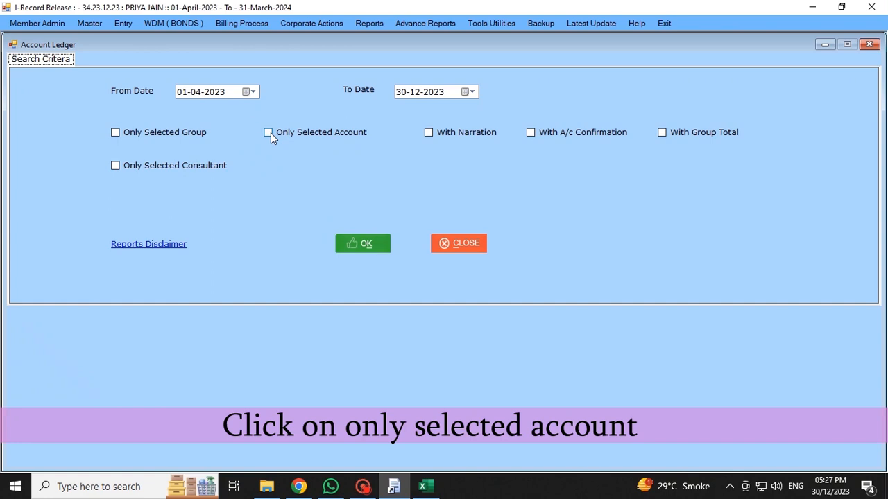
left_click(269, 132)
type("ZER")
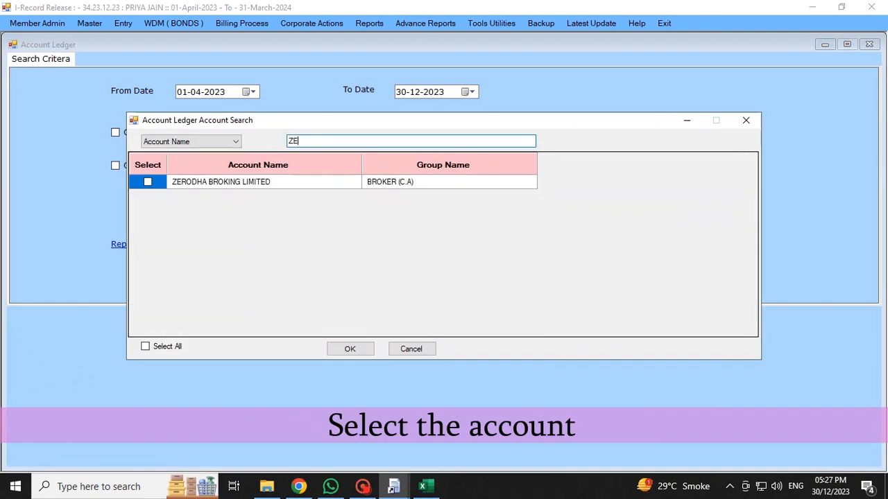
left_click(145, 347)
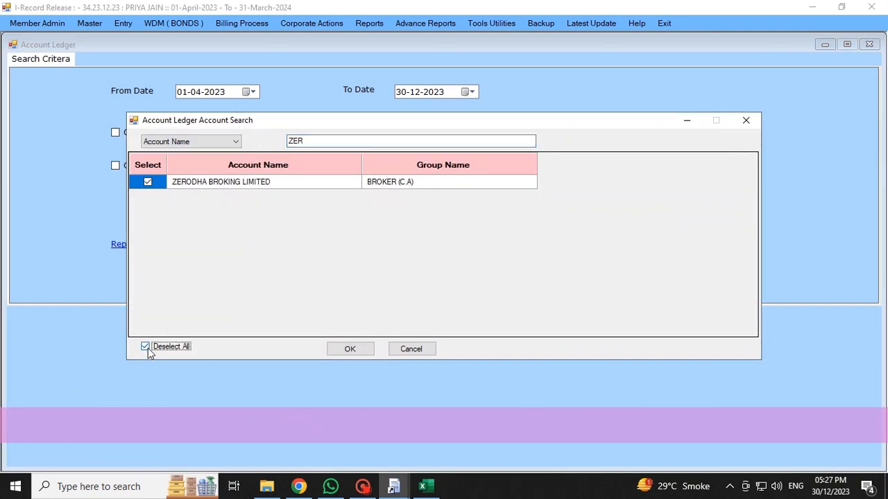
left_click(350, 349)
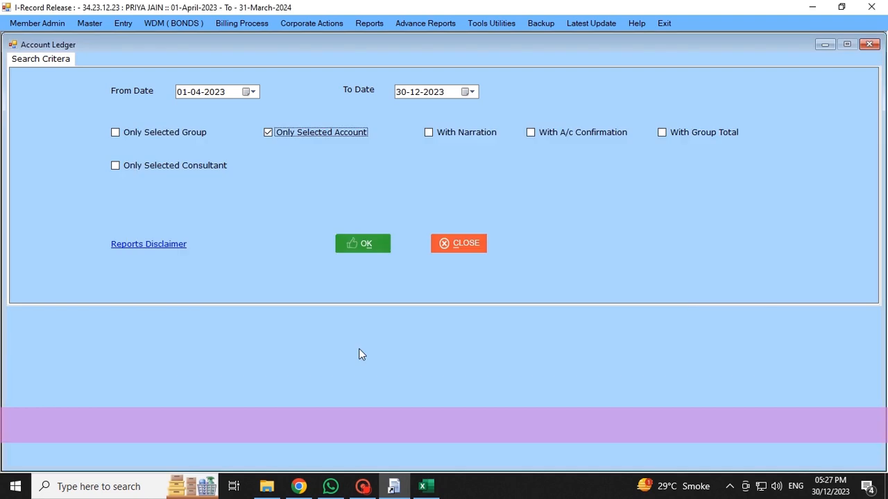
left_click(353, 244)
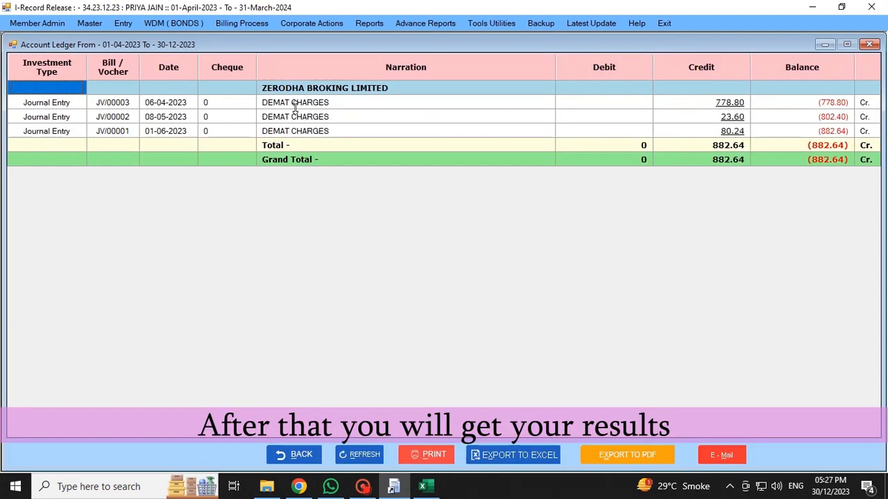
left_click_drag(302, 107, 570, 134)
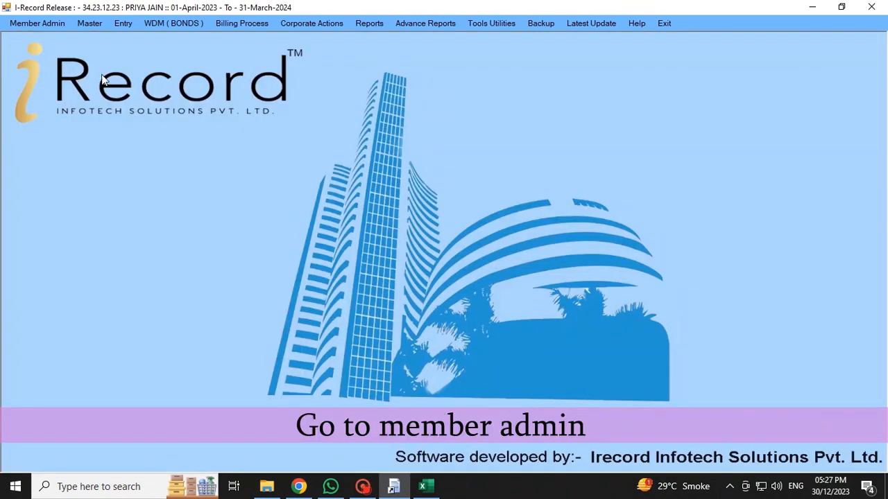
Change Member to the third member in the list and start work in 2023–24
left_click(54, 25)
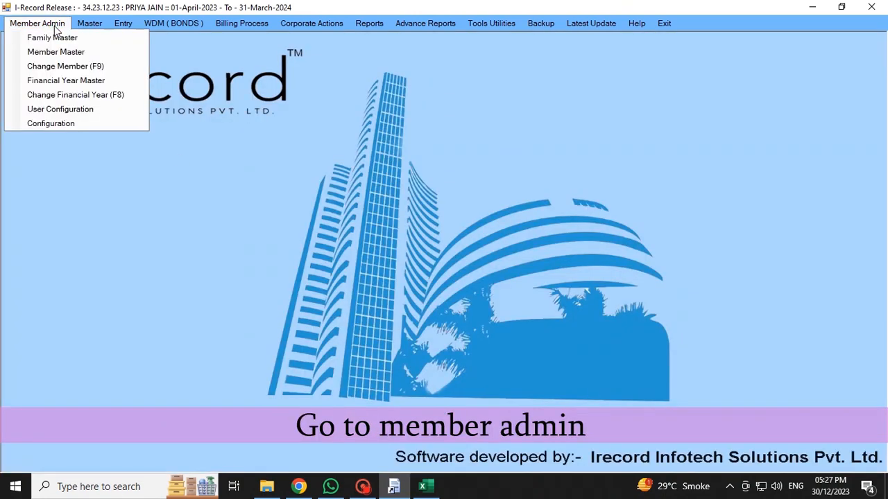
left_click(61, 68)
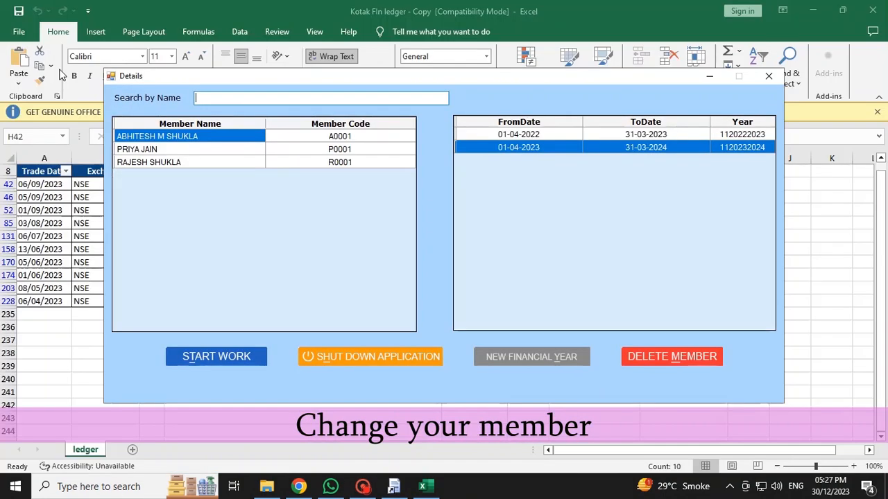
left_click(165, 163)
left_click(212, 356)
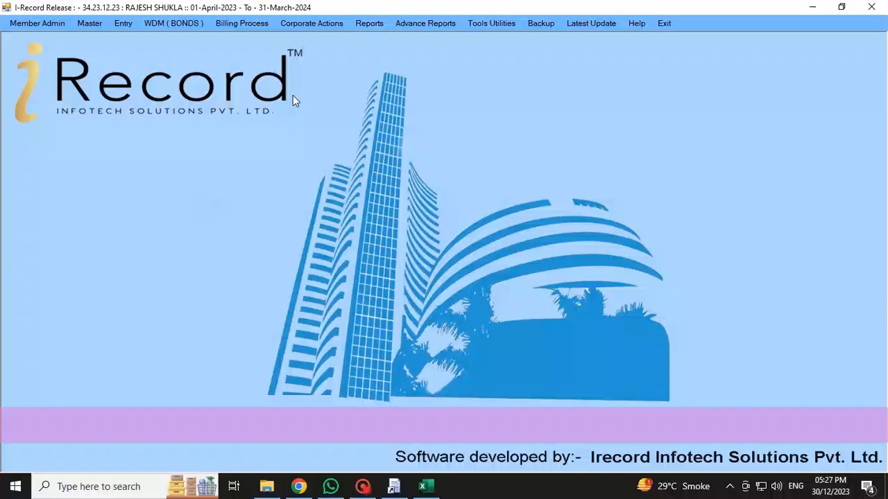
left_click(378, 25)
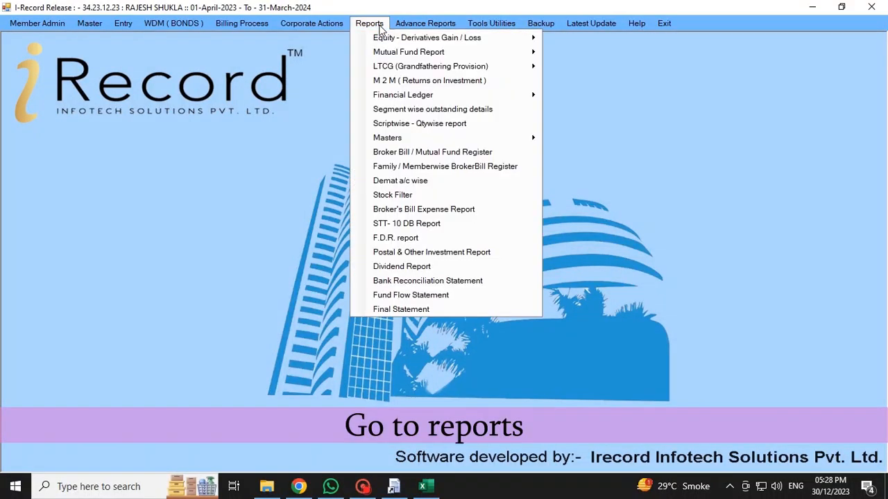
Generate this member's Account Ledger for ZERODHA BROKING LIMITED only
mouse_move(384, 95)
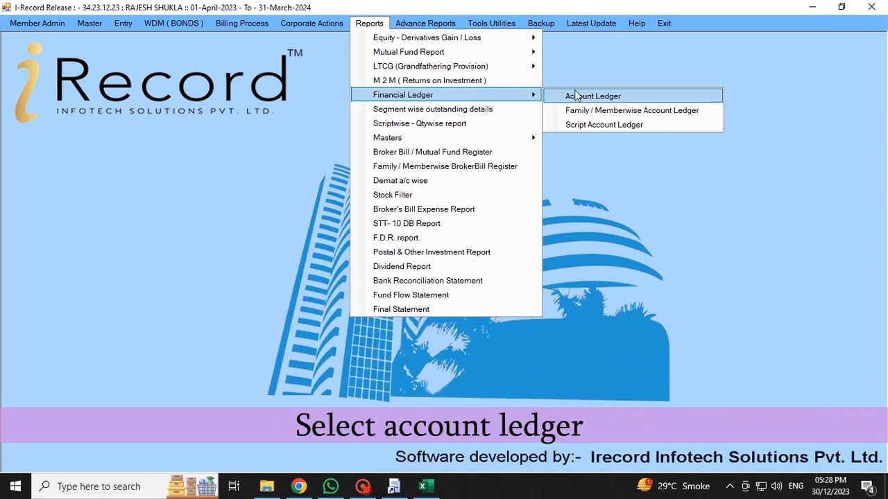
left_click(599, 96)
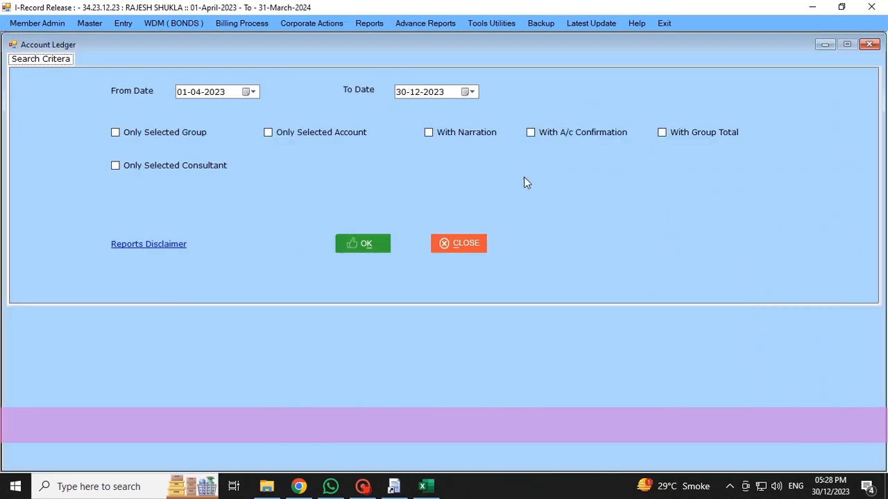
left_click(278, 132)
type("ZER")
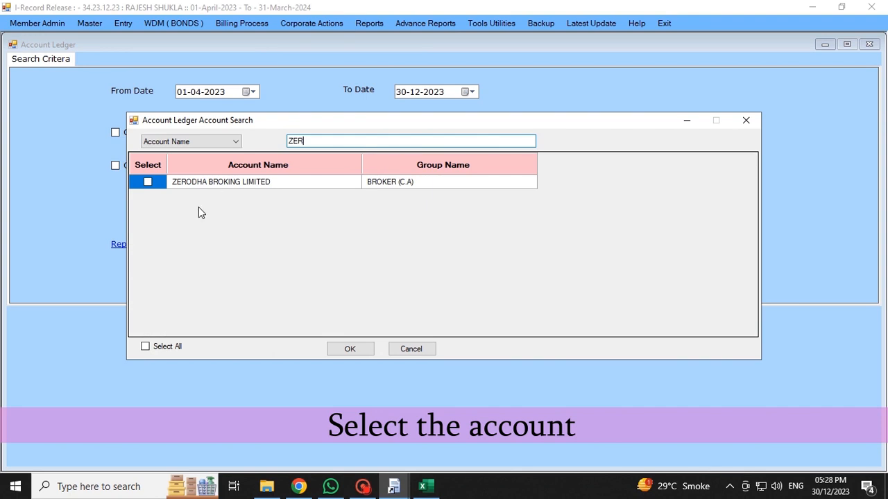
left_click(146, 346)
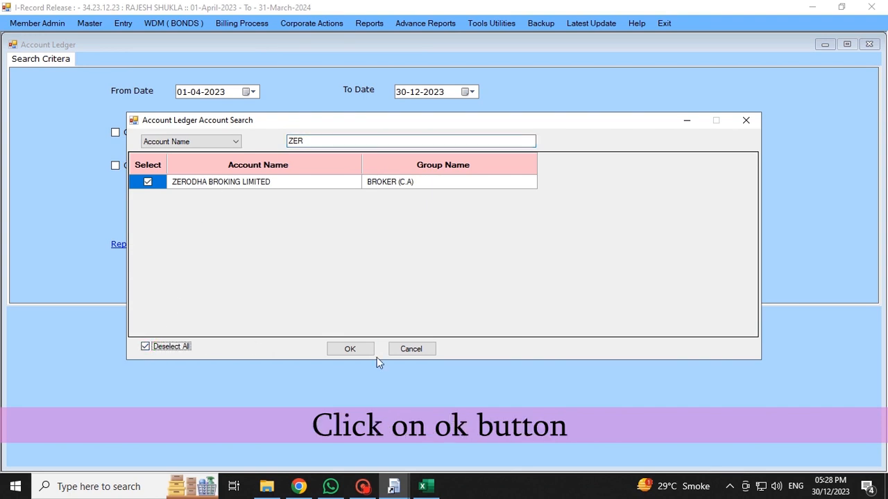
left_click(350, 349)
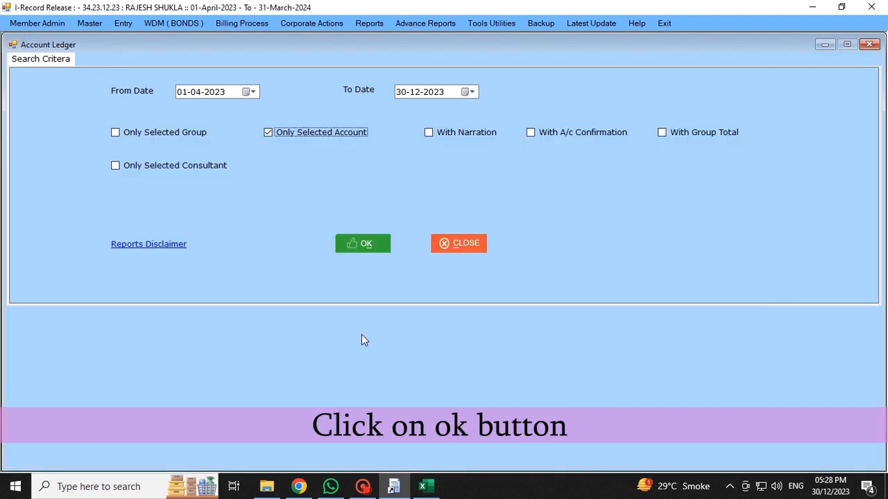
left_click(368, 246)
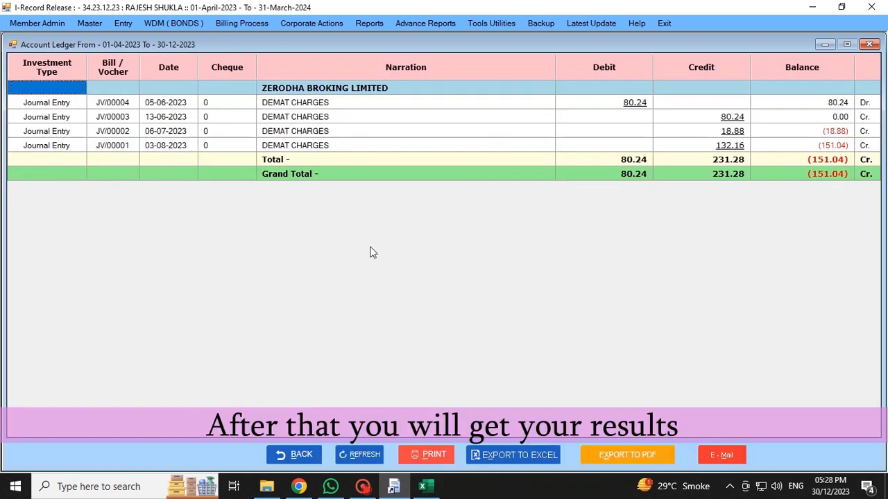
Inspect the voucher behind the 80.24 debit among the DEMAT CHARGES entries, then close it
left_click_drag(604, 103, 710, 154)
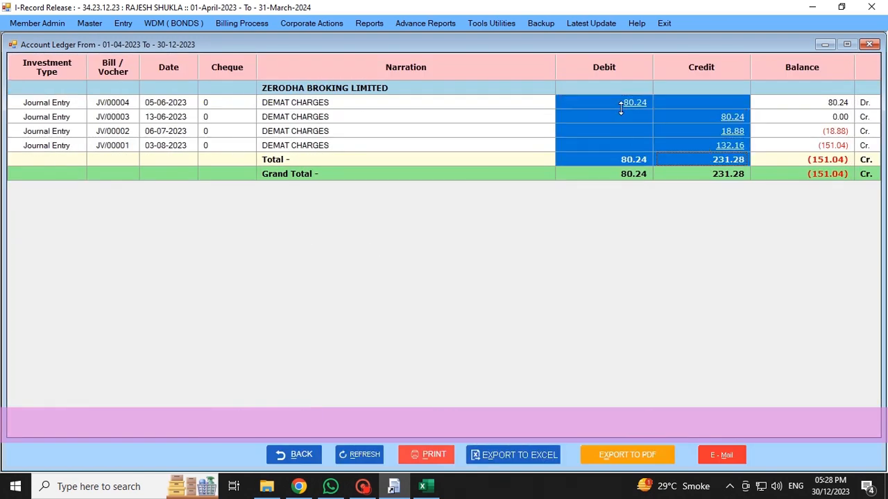
left_click(633, 102)
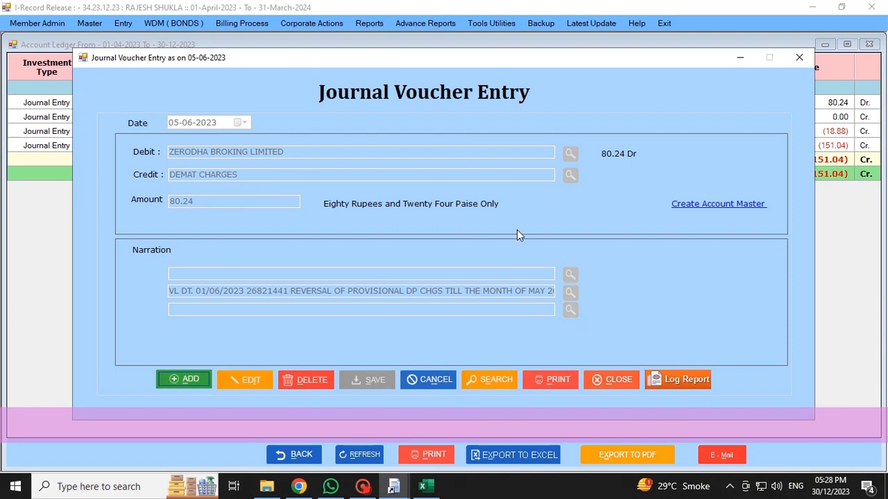
left_click(799, 59)
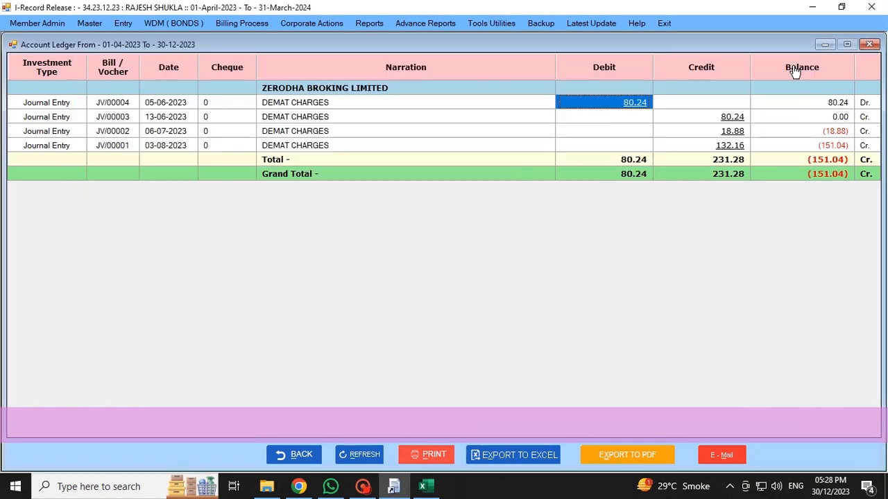